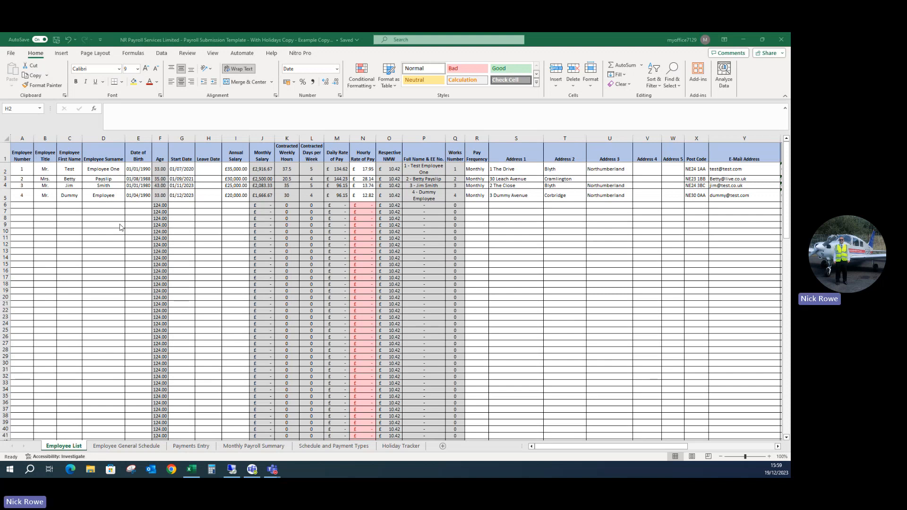
Step: Add employee number 5 in row 6 with title Miss. and the employee's first name and surname
click(24, 206)
click(24, 206)
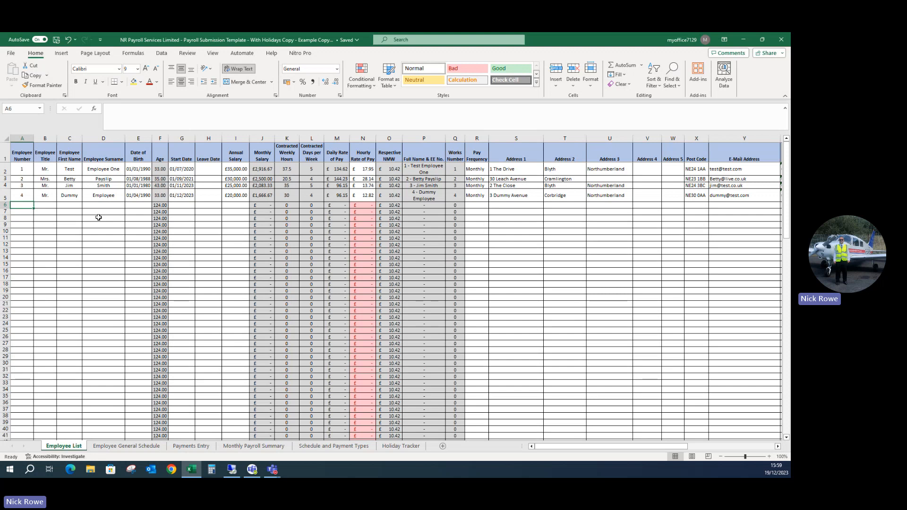
text(5)
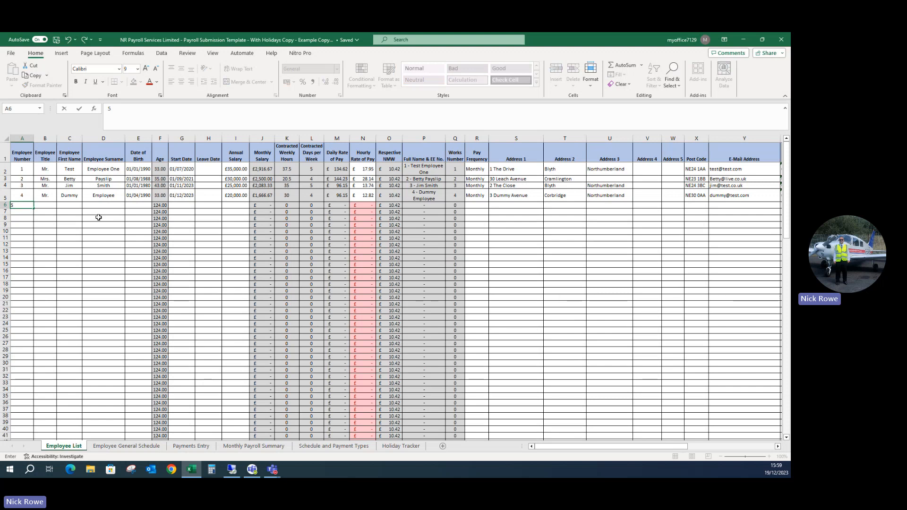
key(Tab)
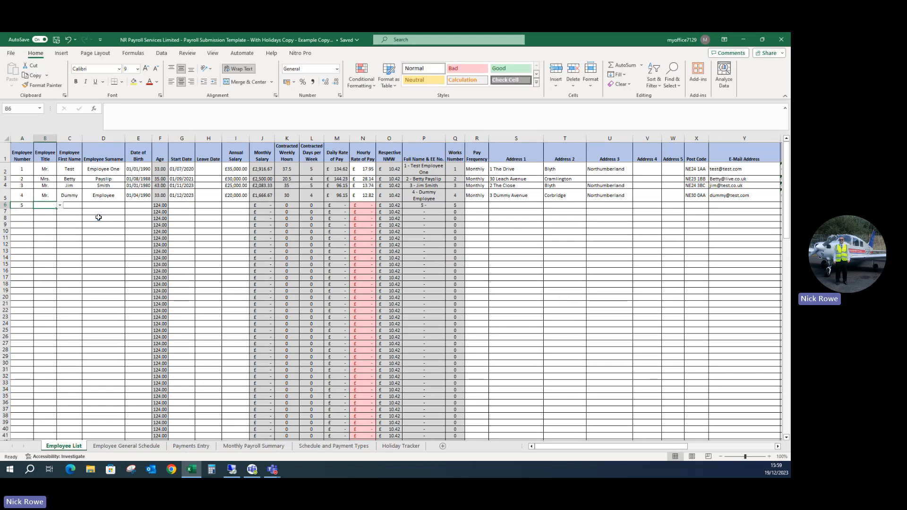
click(60, 205)
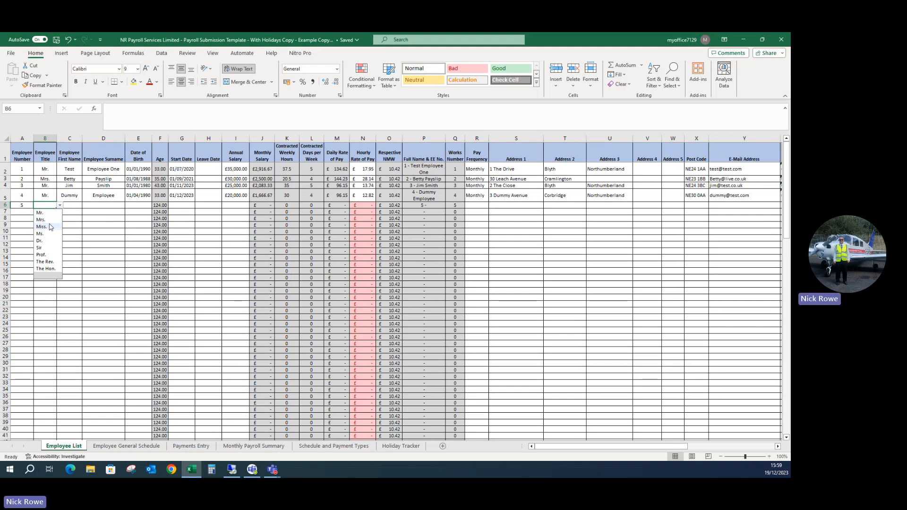
click(43, 227)
click(72, 204)
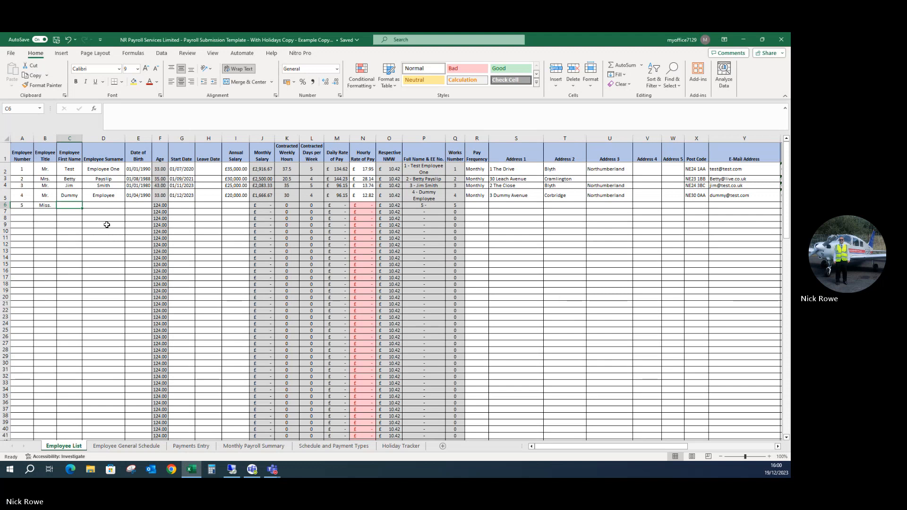
text(Exam)
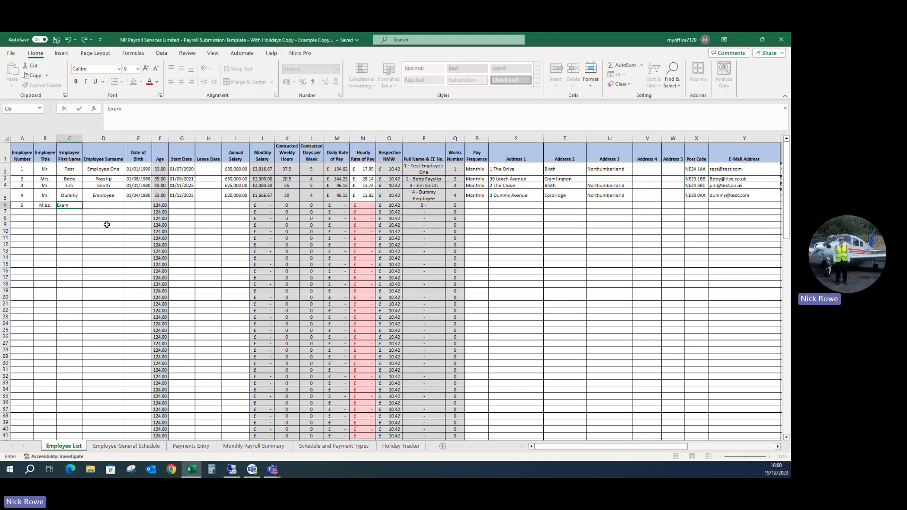
text(ple)
key(Tab)
text(Employee)
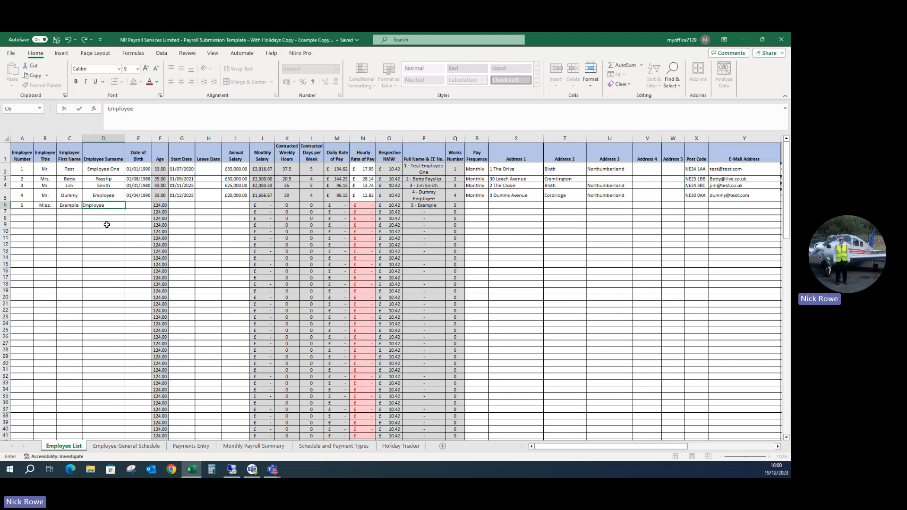
key(Tab)
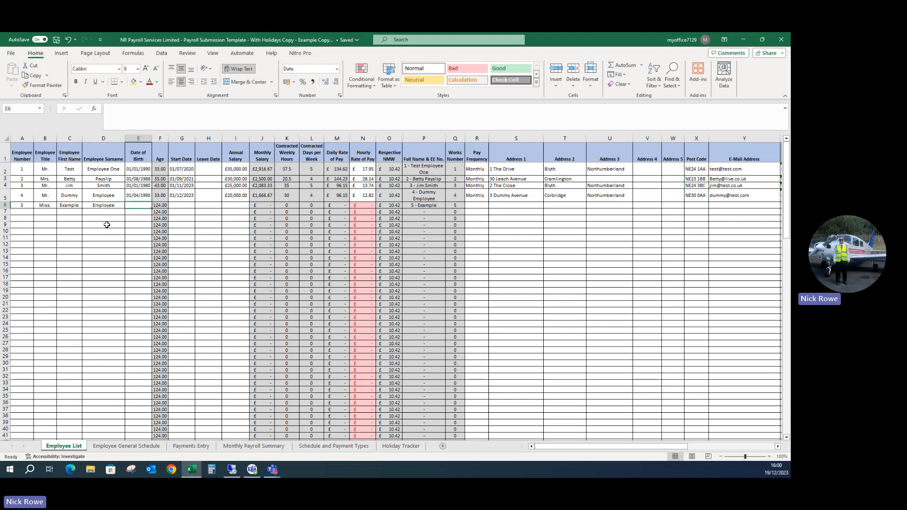
text(22/09)
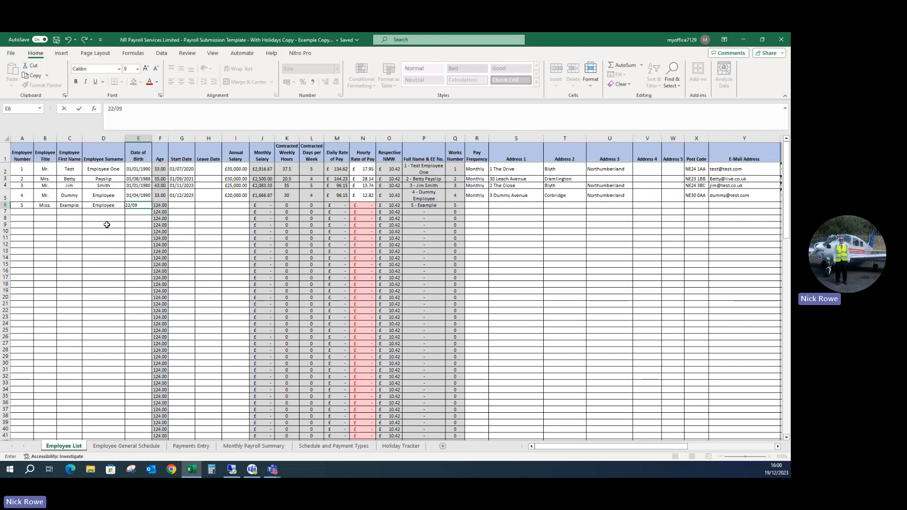
text(/198)
key(ctrl+Return)
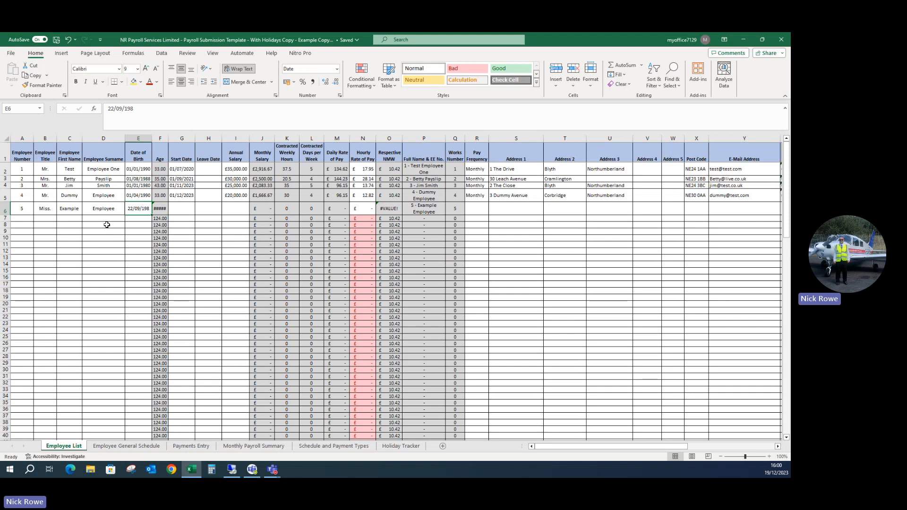
text(22/09/198)
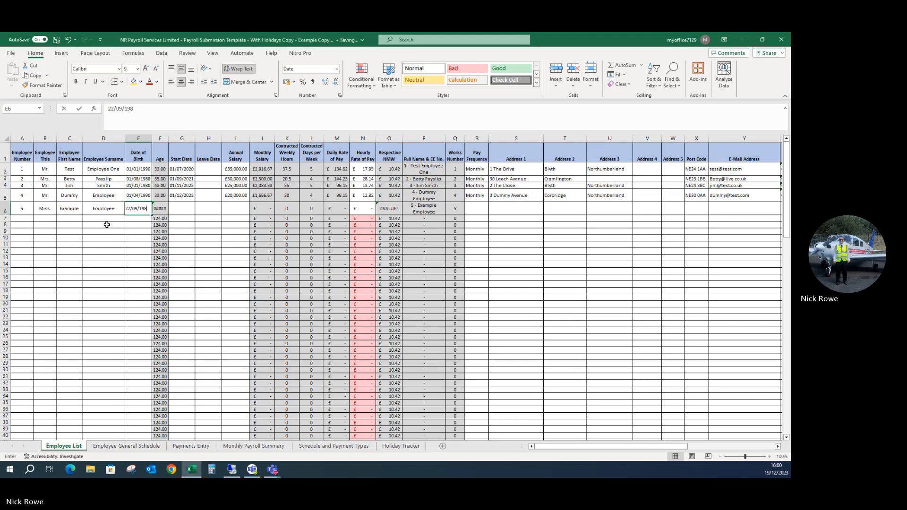
text(0)
key(Tab)
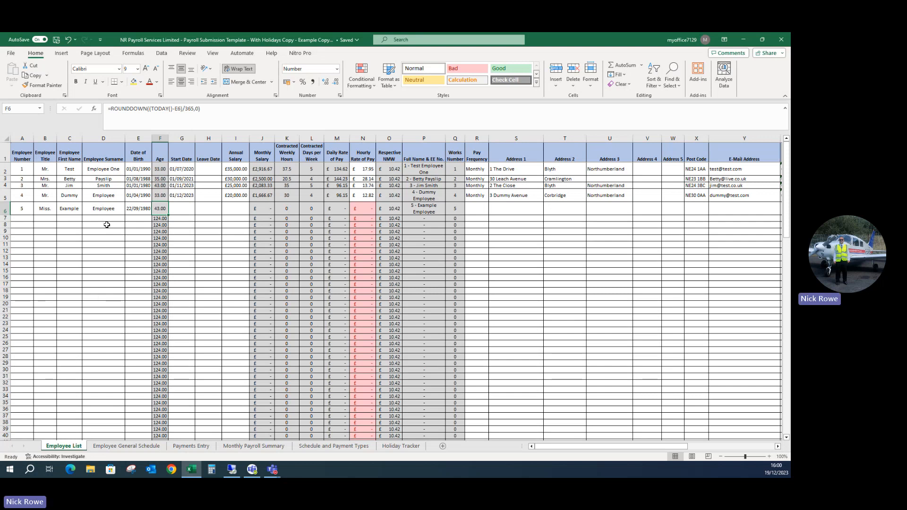
click(180, 209)
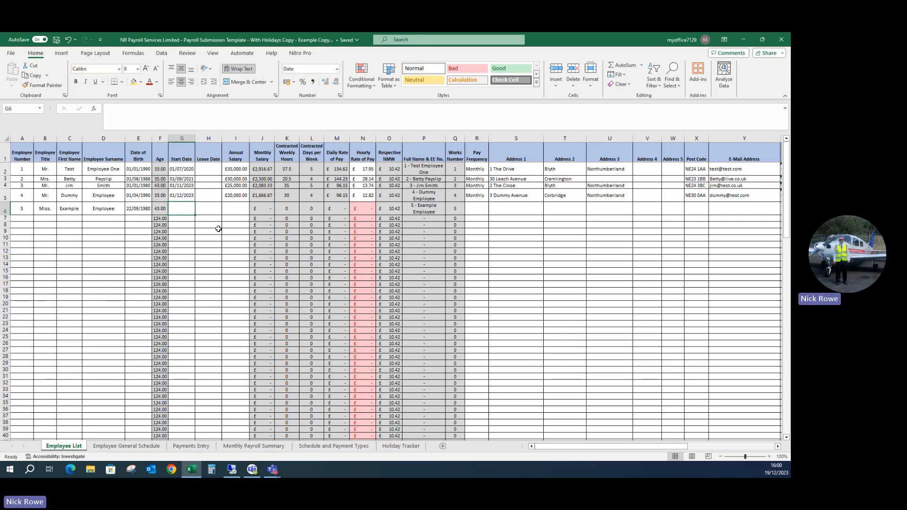
text(03/12/2023)
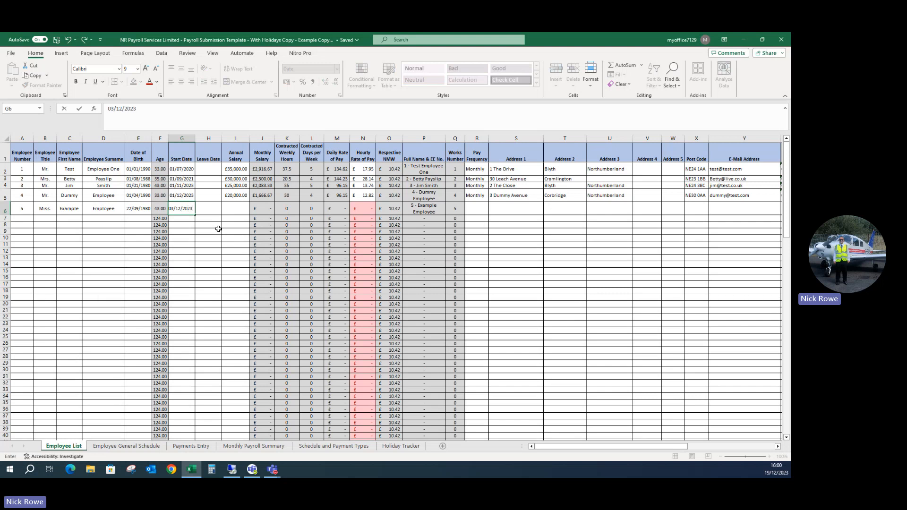
key(Tab)
key(Tab)
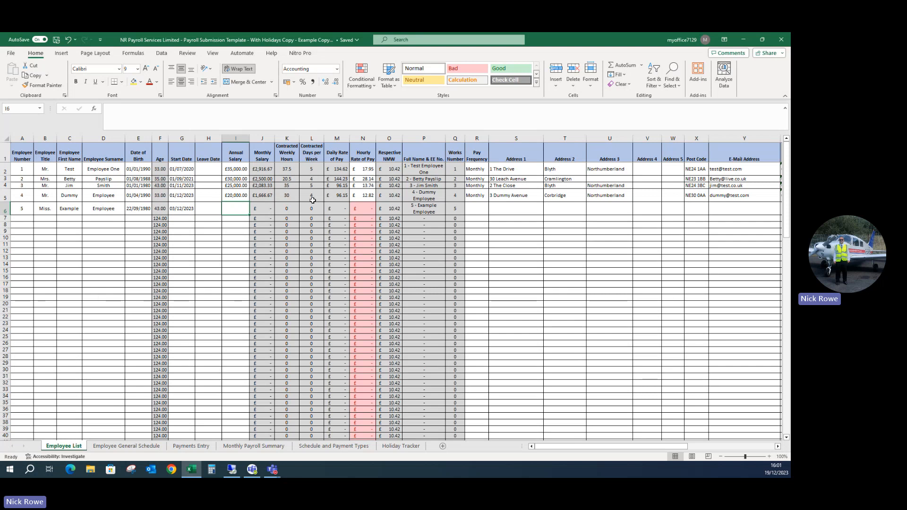
click(126, 448)
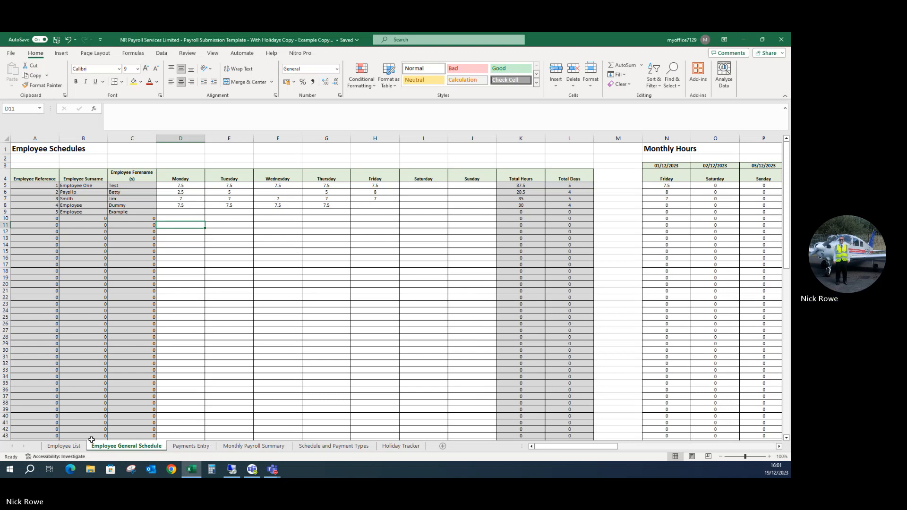
click(64, 447)
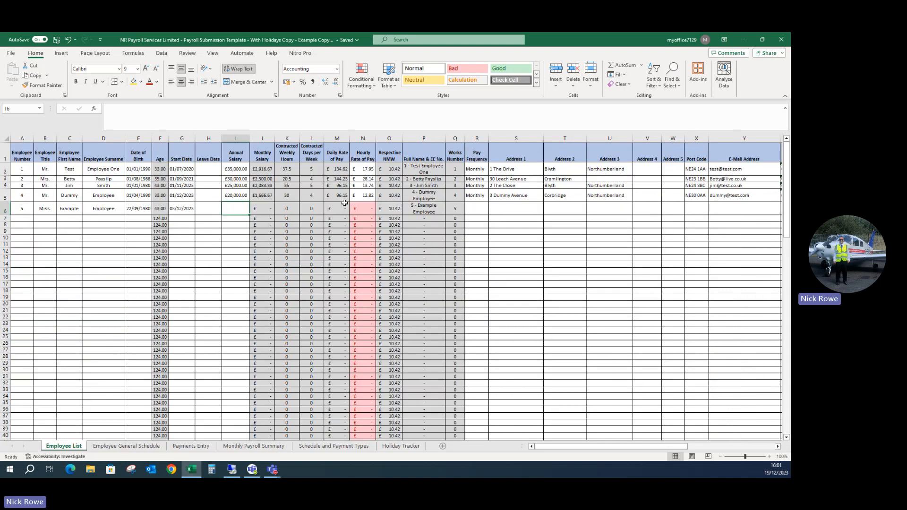
click(368, 208)
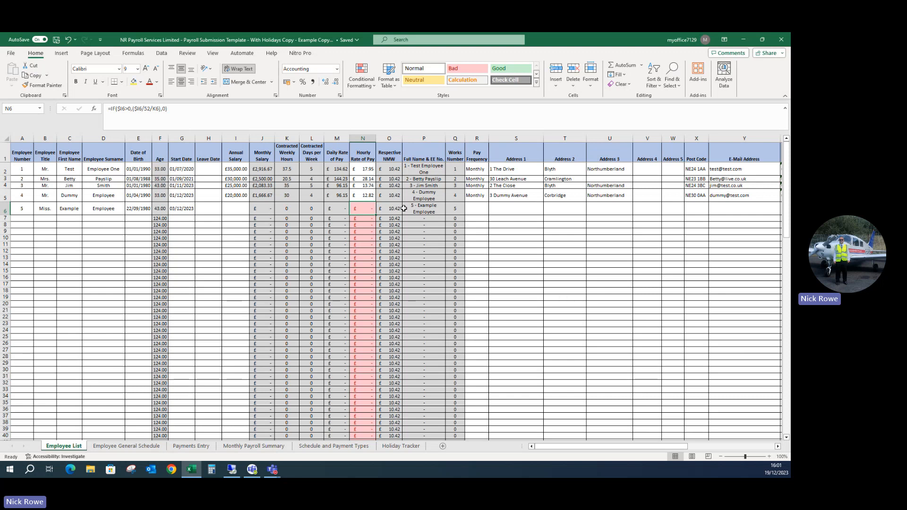
Step: Set employee 5's hourly rate to £15.00 and pay frequency to Monthly
text(15)
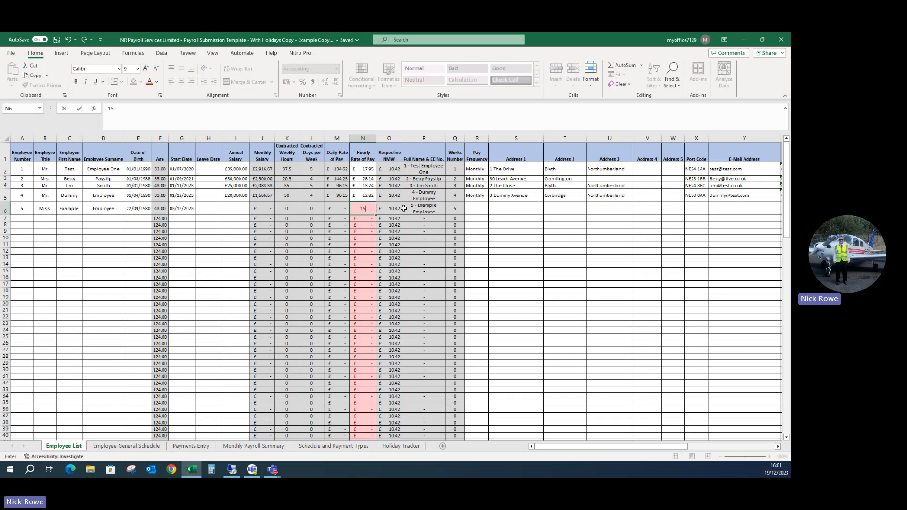
key(Tab)
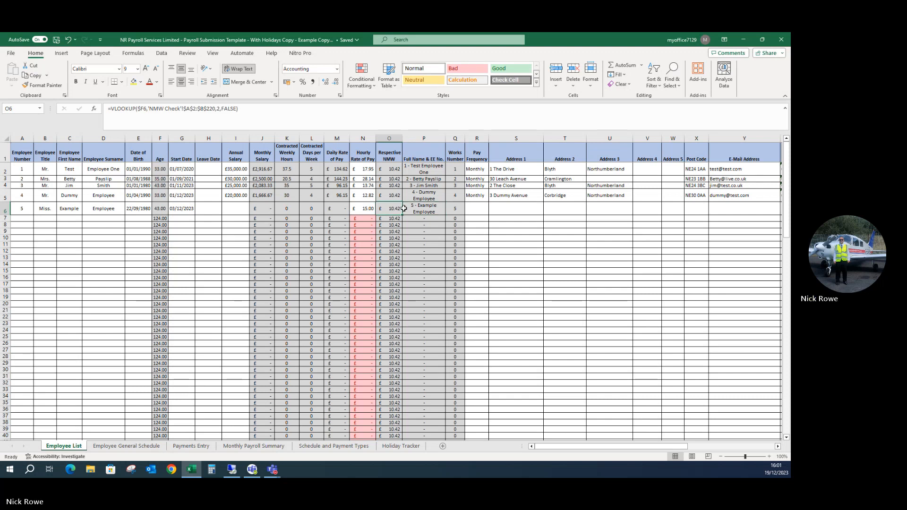
click(481, 210)
click(492, 211)
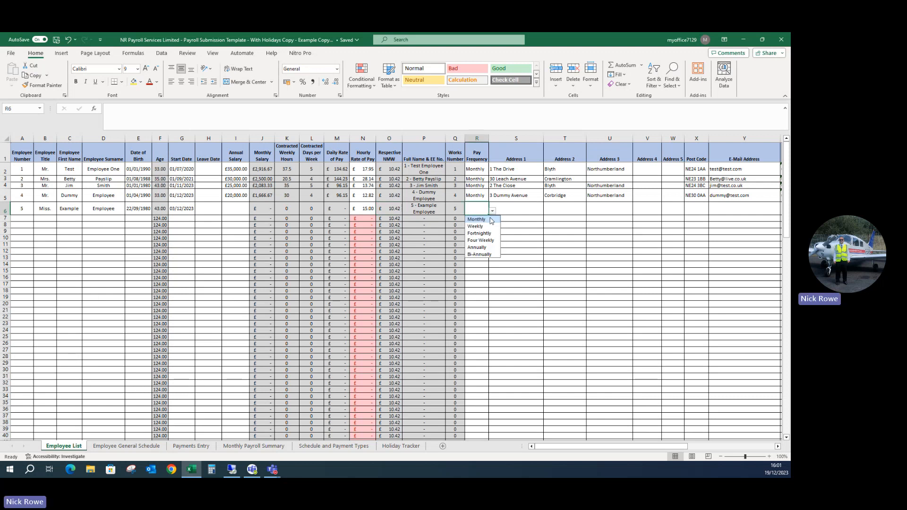
click(491, 219)
click(519, 206)
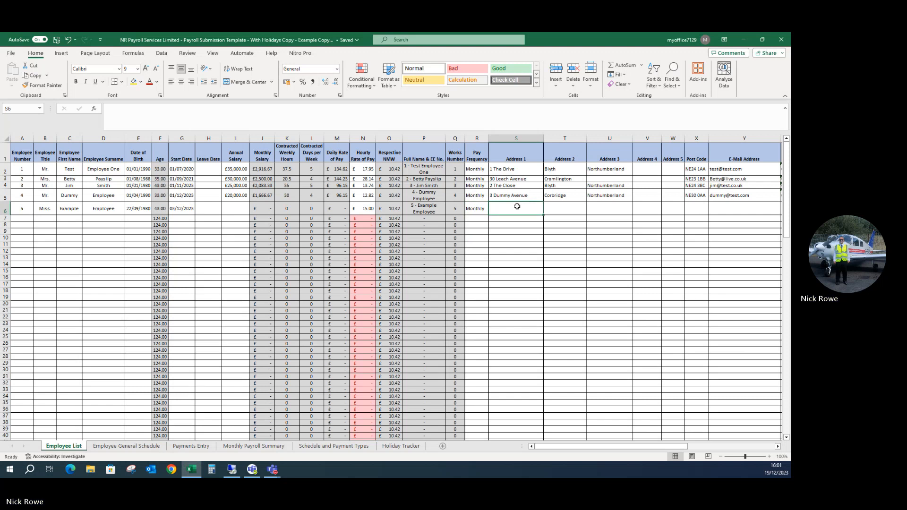
Step: Enter employee 5's three address lines and post code
text(1 The Ad)
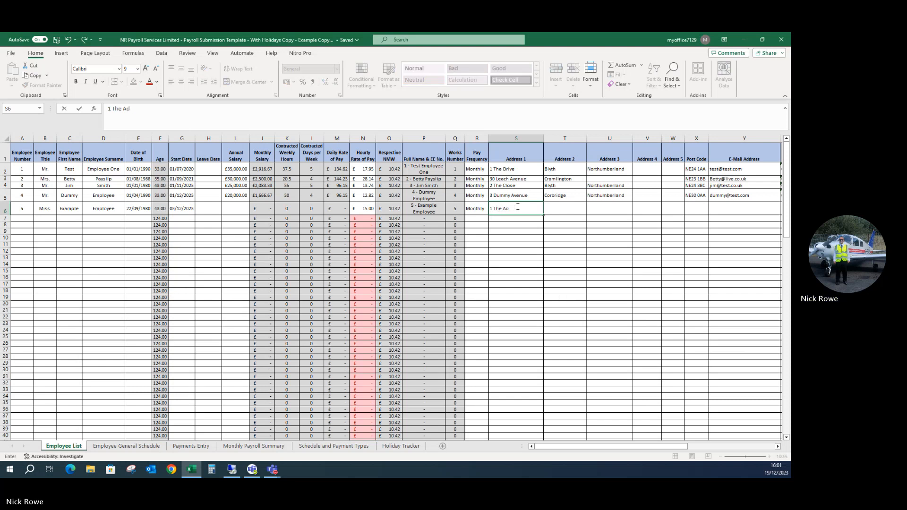
text(dress)
key(Tab)
text(New)
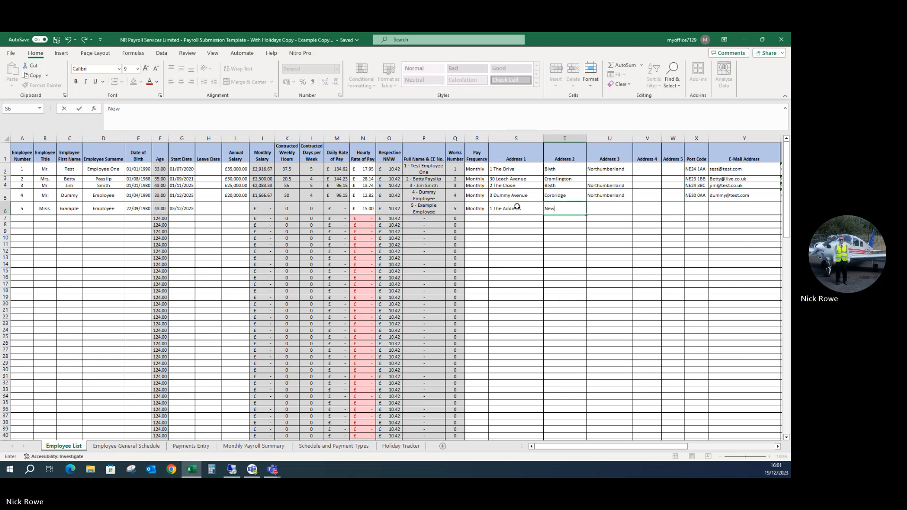
text(castle)
key(Tab)
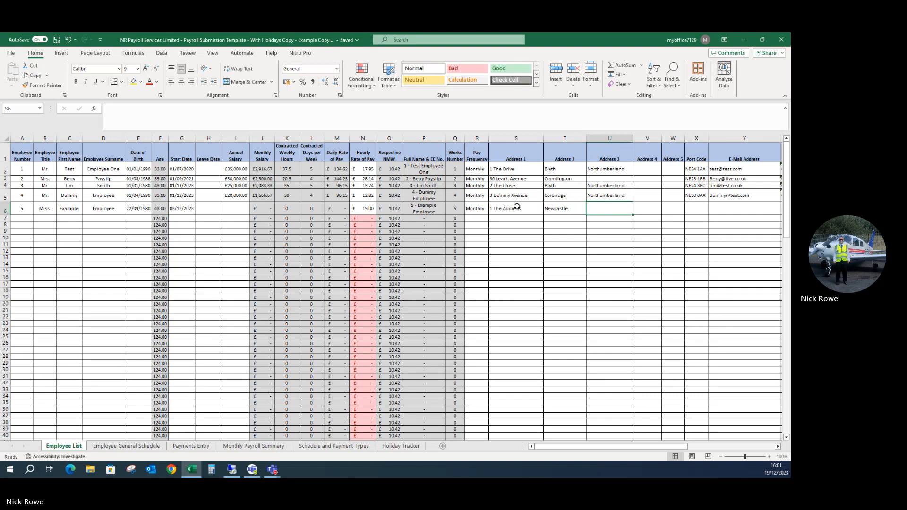
text(Tyne & Wear)
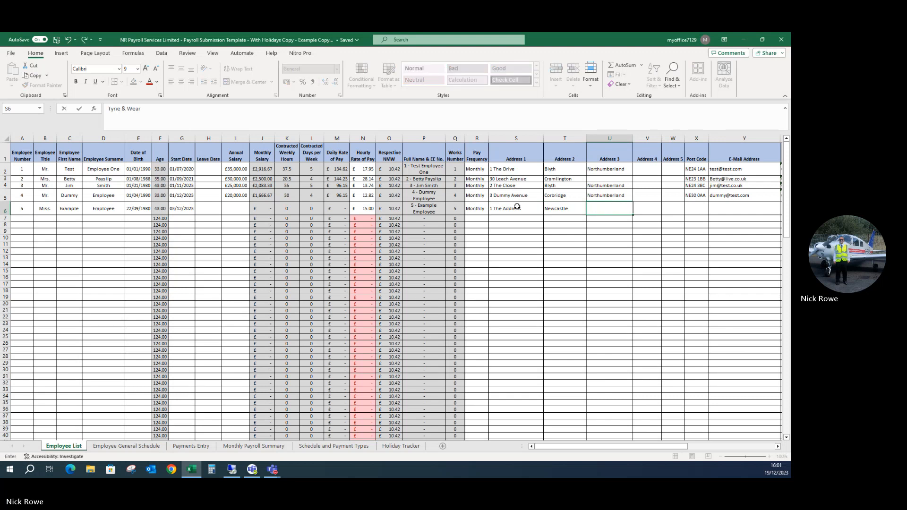
key(Tab)
key(Tab)
key(Tab)
text(NE1 1AA)
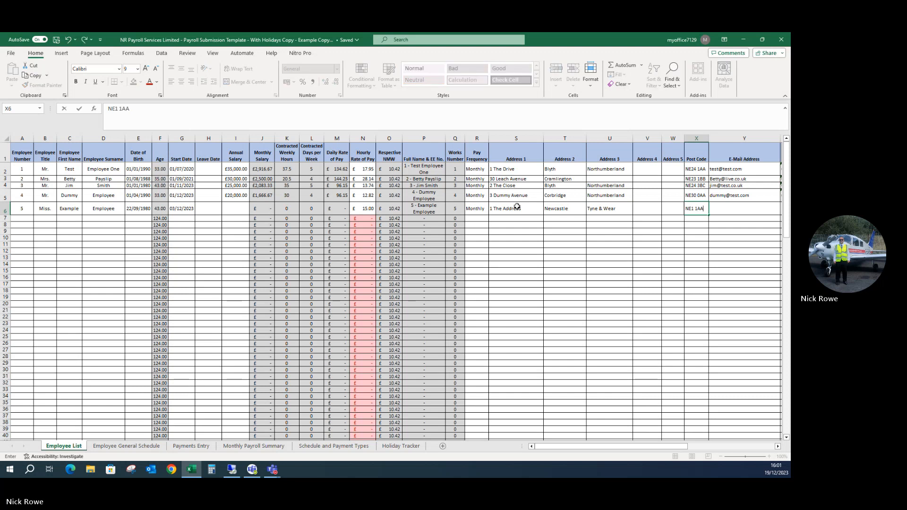
key(Tab)
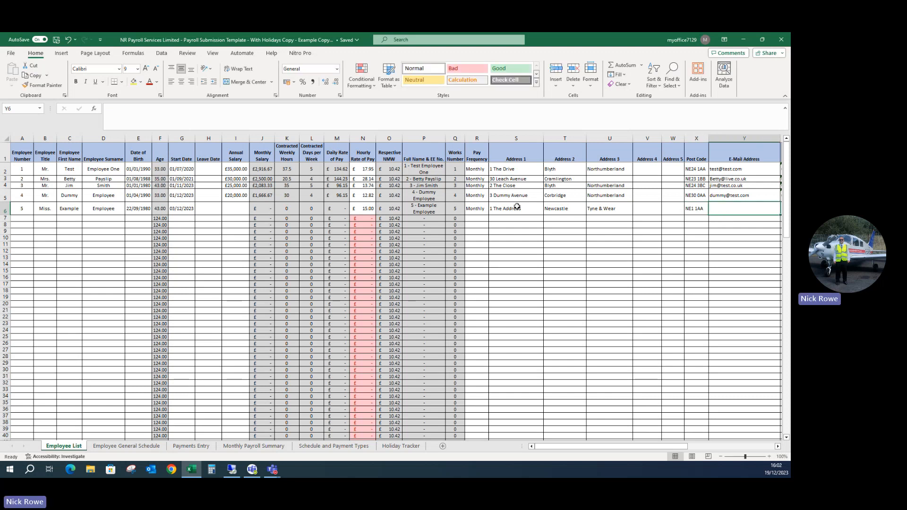
Step: Complete employee 5's placeholder e-mail address in the E-Mail Address cell
text(example@)
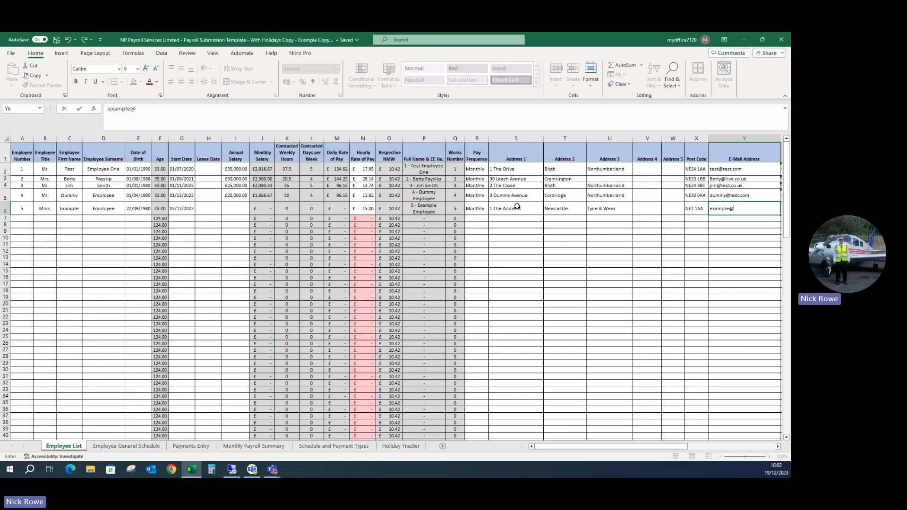
click(107, 109)
text(')
text(example.com)
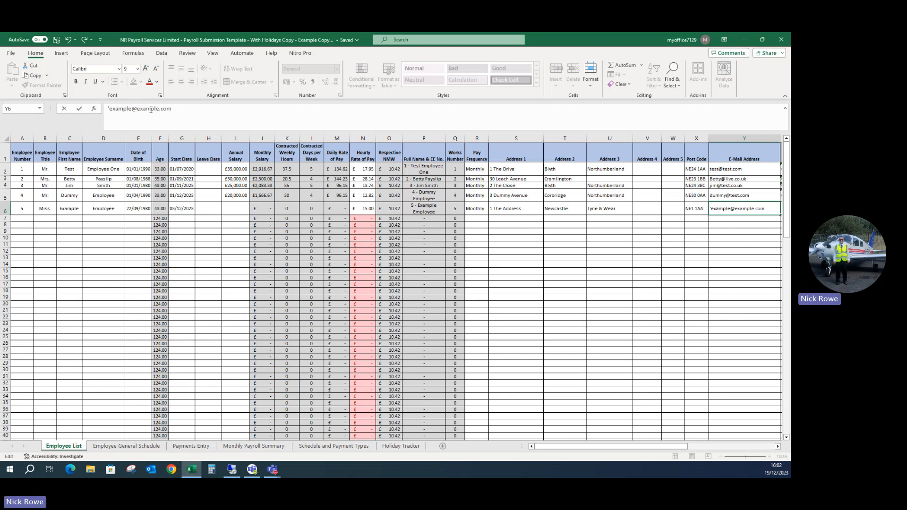
key(Tab)
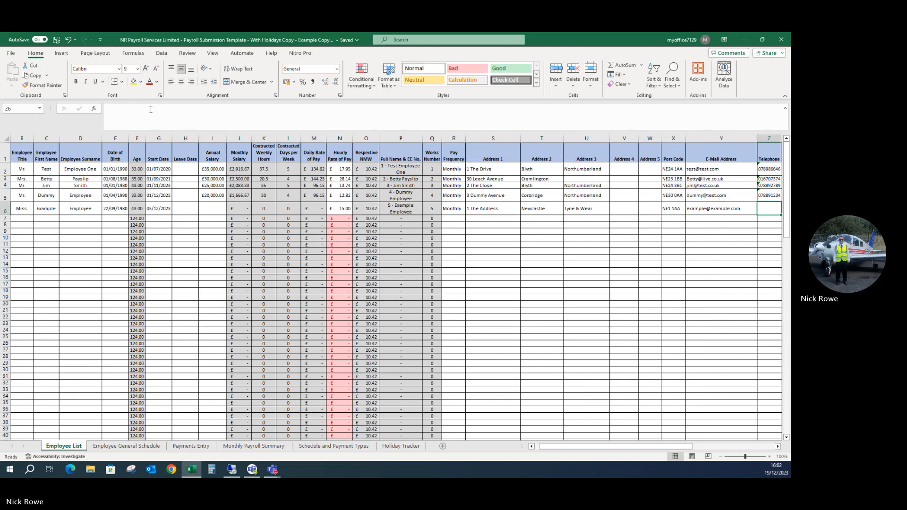
Step: Fill in employee 5's telephone number, marital status Single and National Insurance number
text('0)
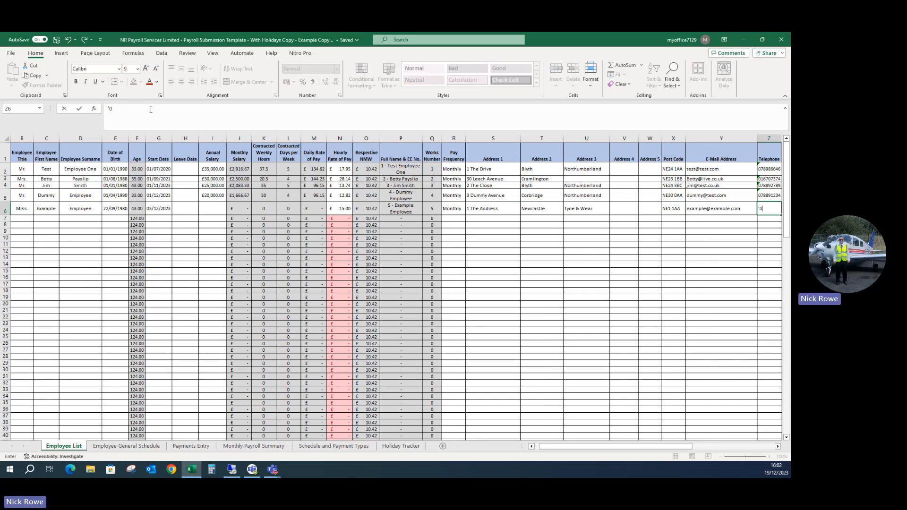
text(7898)
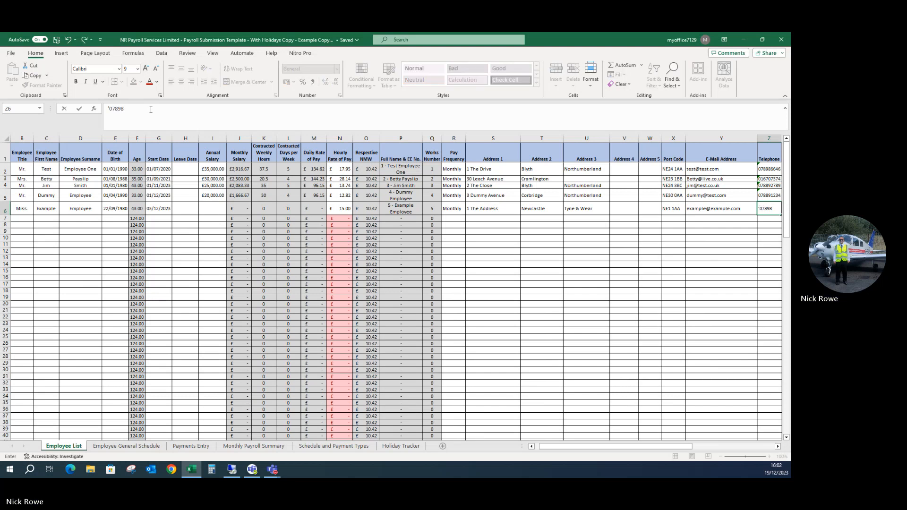
text(789878)
key(Tab)
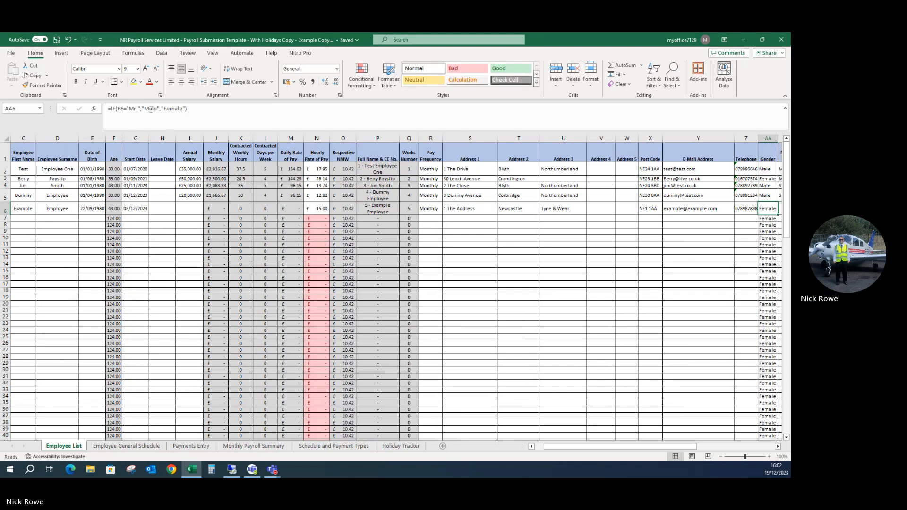
key(Tab)
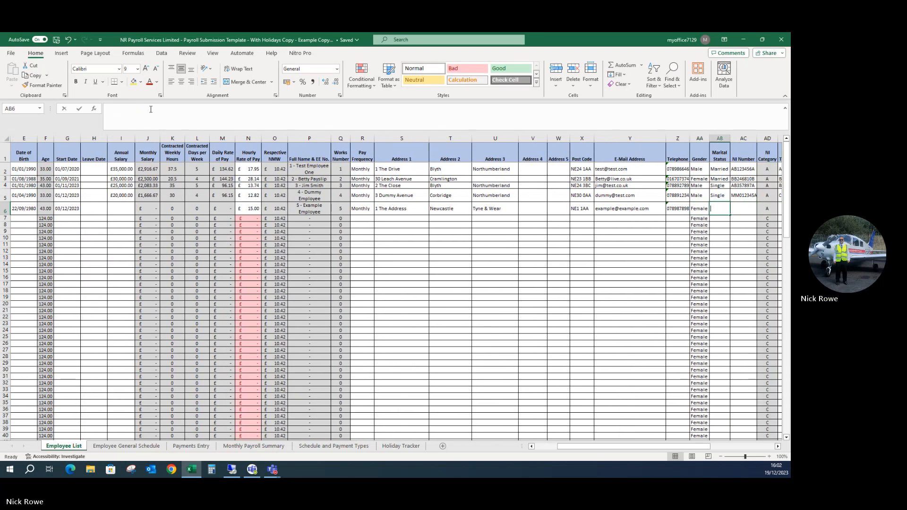
text(Single)
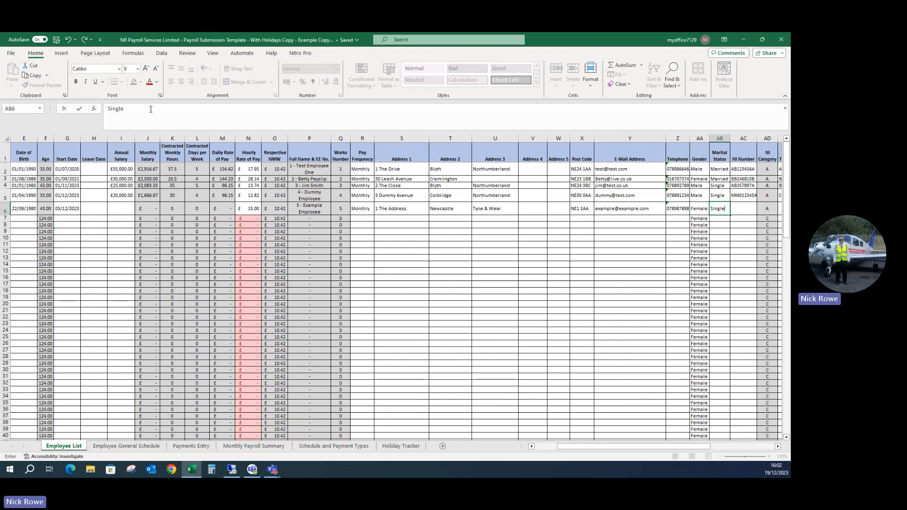
key(Tab)
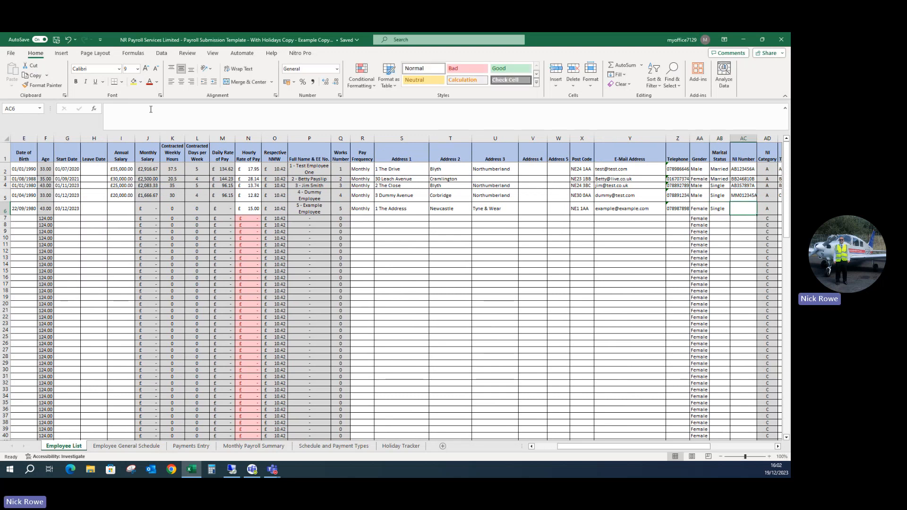
text(AA111)
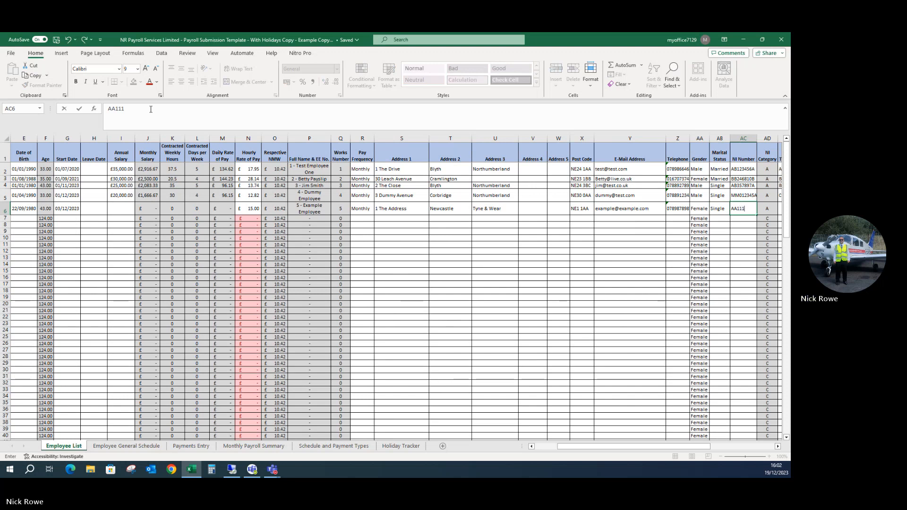
text(111)
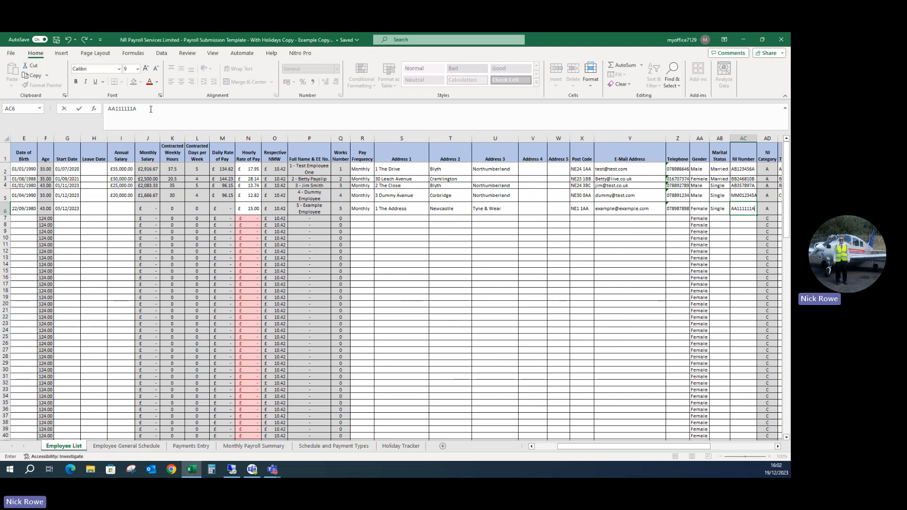
text(A)
key(Tab)
key(Tab)
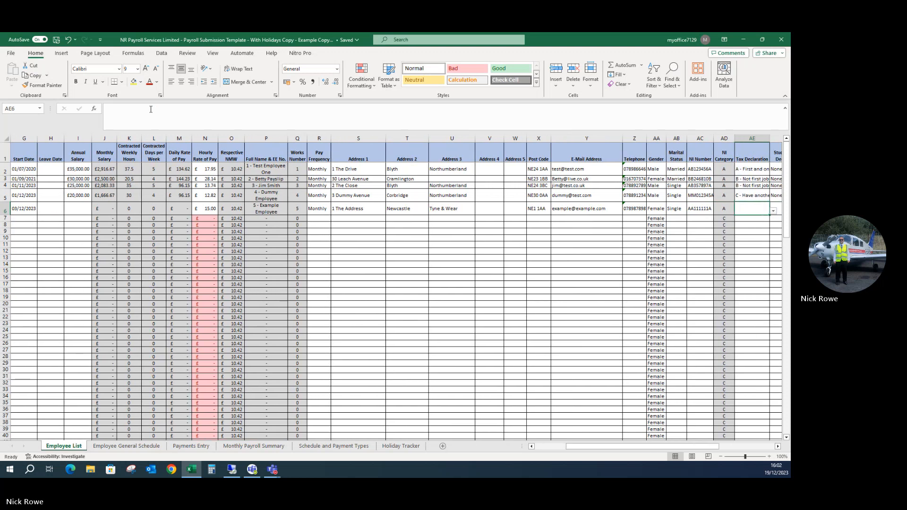
key(Tab)
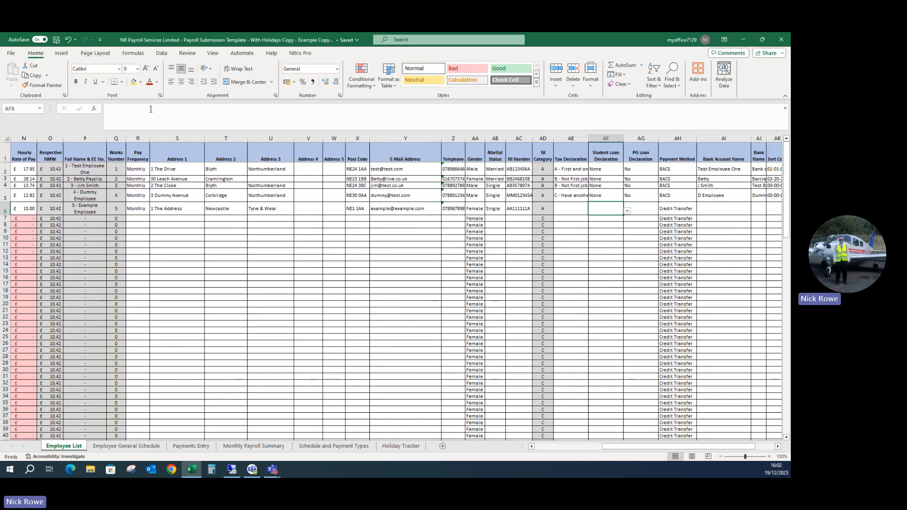
Step: Set employee 5's tax declaration to B, student loan to None and PG loan to No
key(shift+Tab)
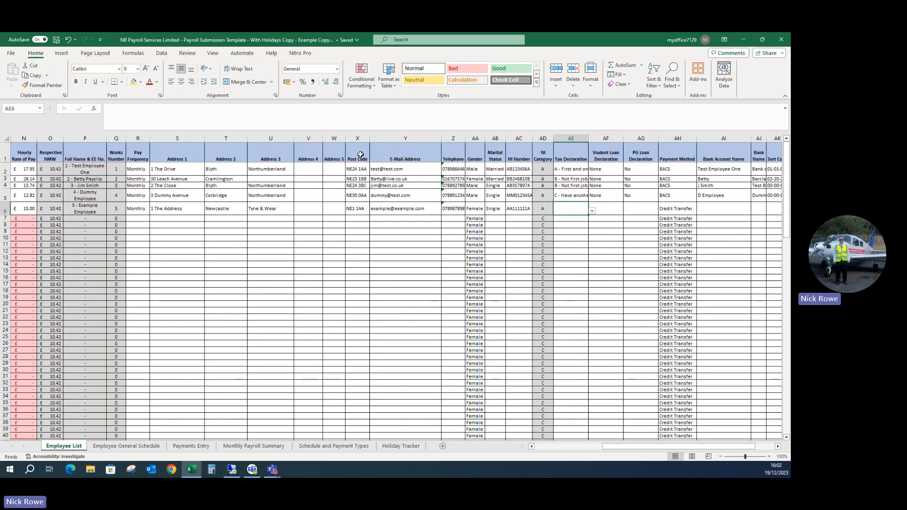
click(592, 210)
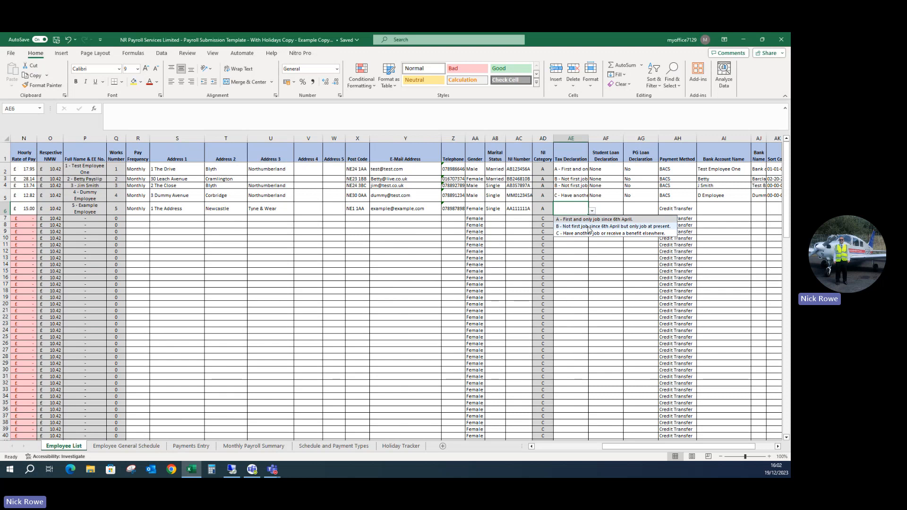
click(590, 227)
click(608, 210)
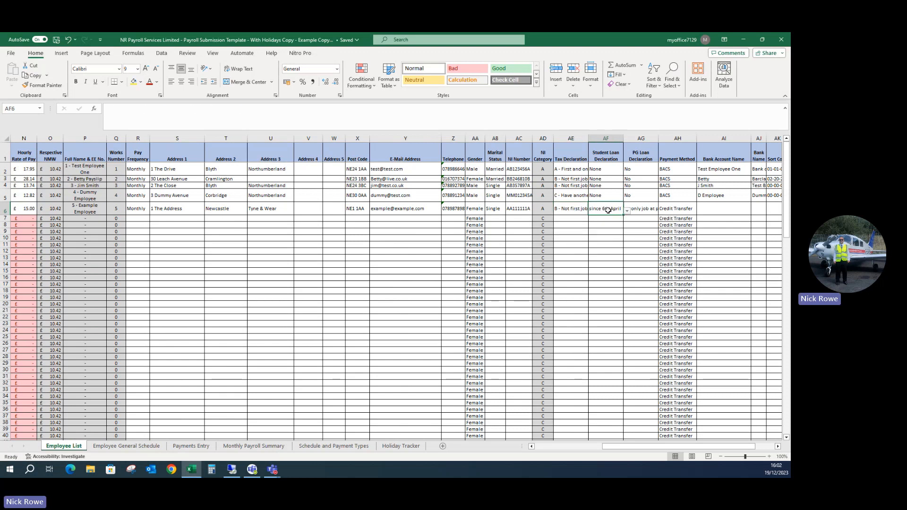
click(627, 211)
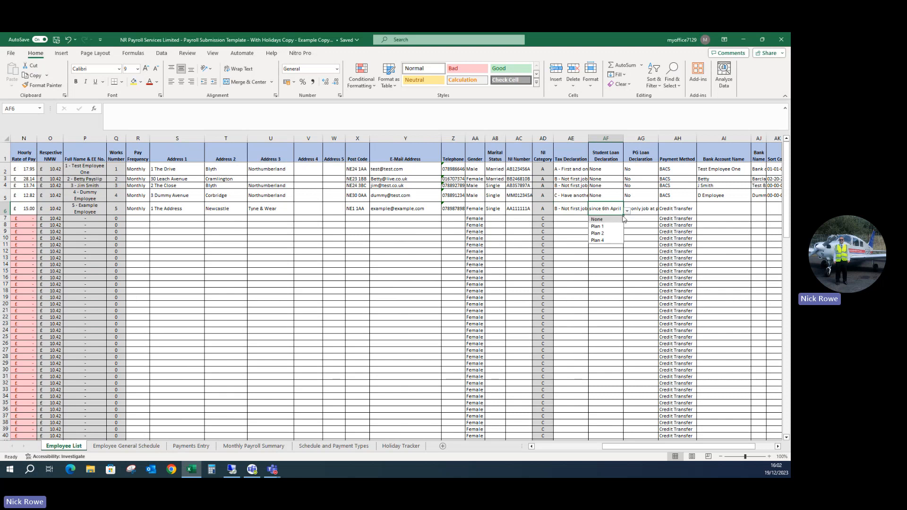
click(617, 221)
click(646, 208)
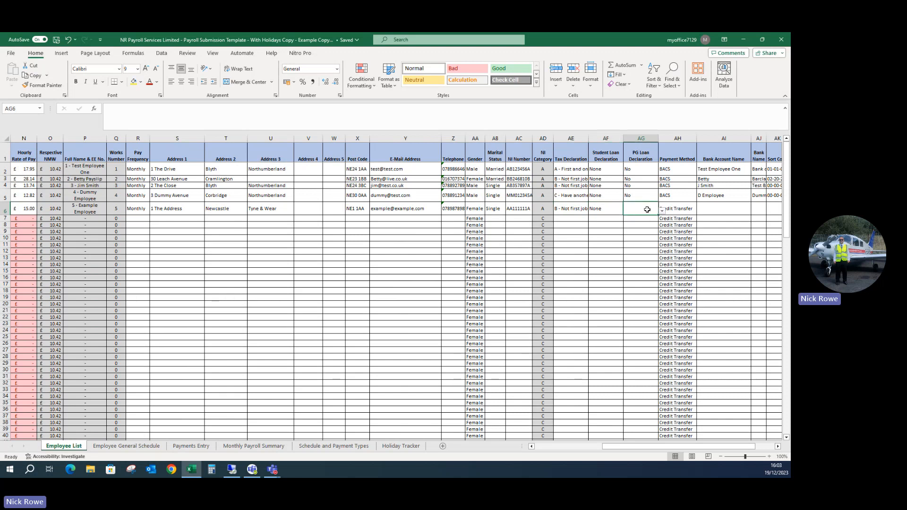
click(662, 212)
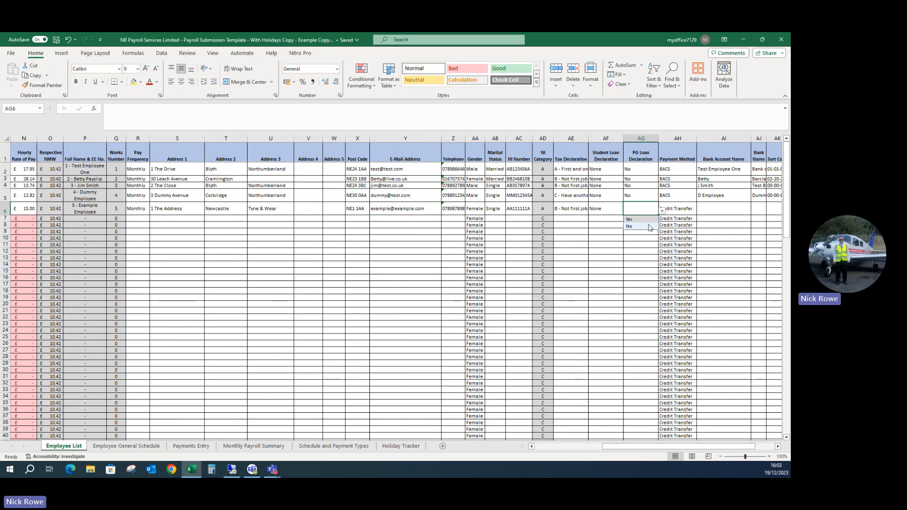
click(629, 226)
click(715, 210)
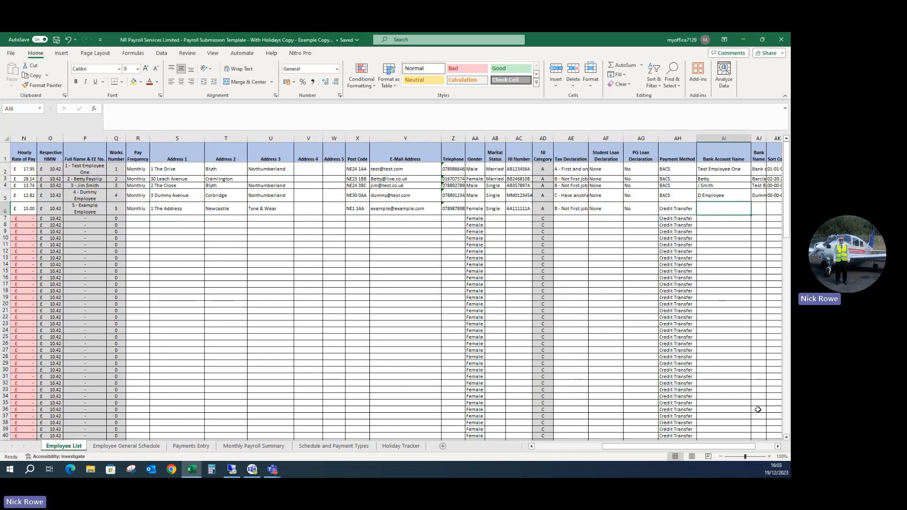
Step: Enter employee 5's bank account name, sort code, account number and BACS reference Salary
click(778, 447)
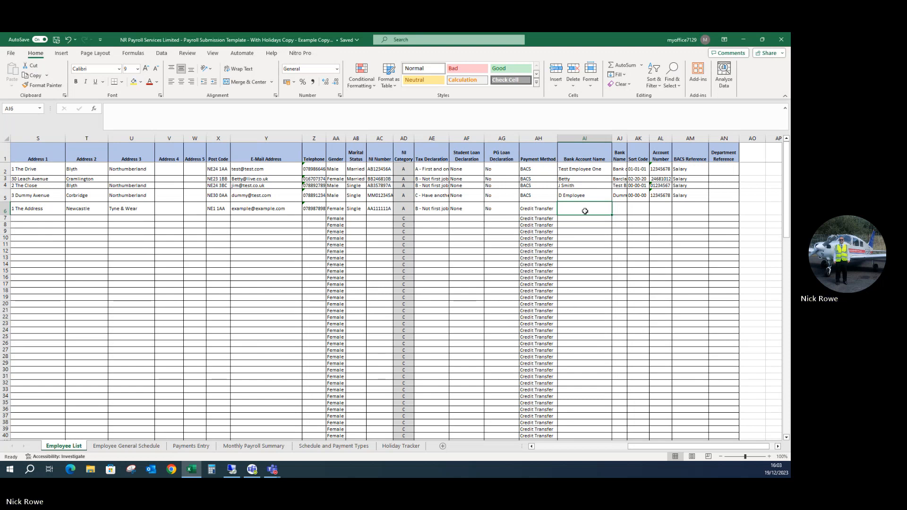
text(Exam)
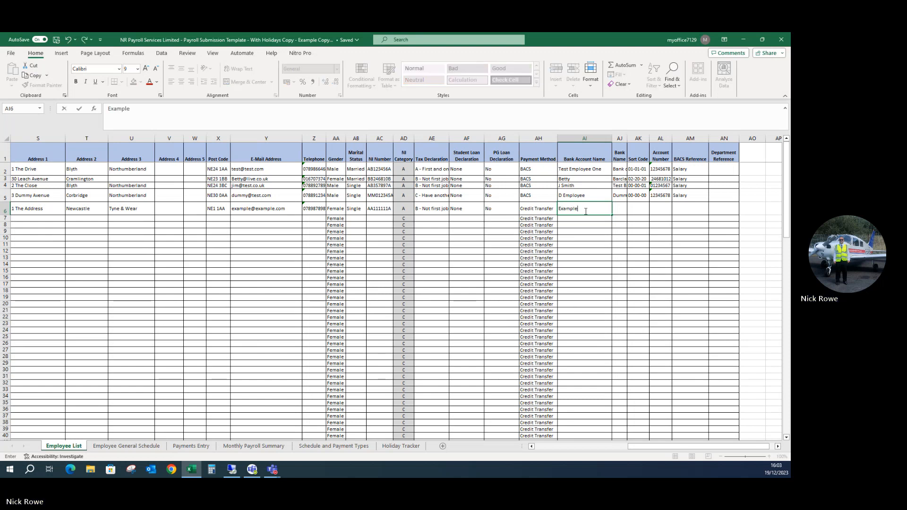
text(ple)
key(Tab)
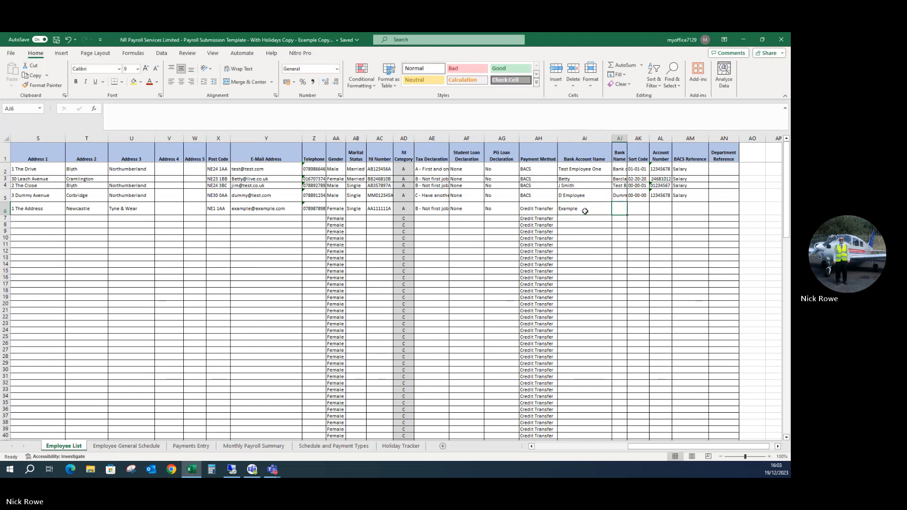
text(Example)
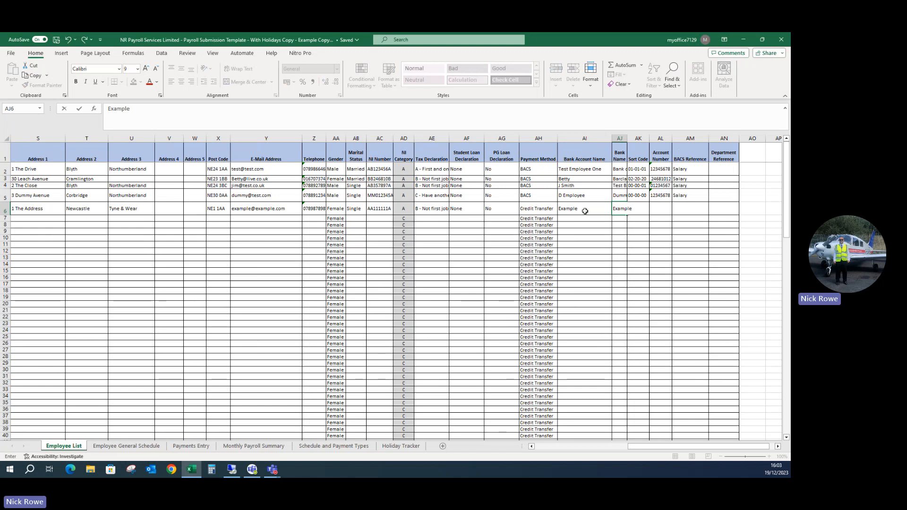
key(Tab)
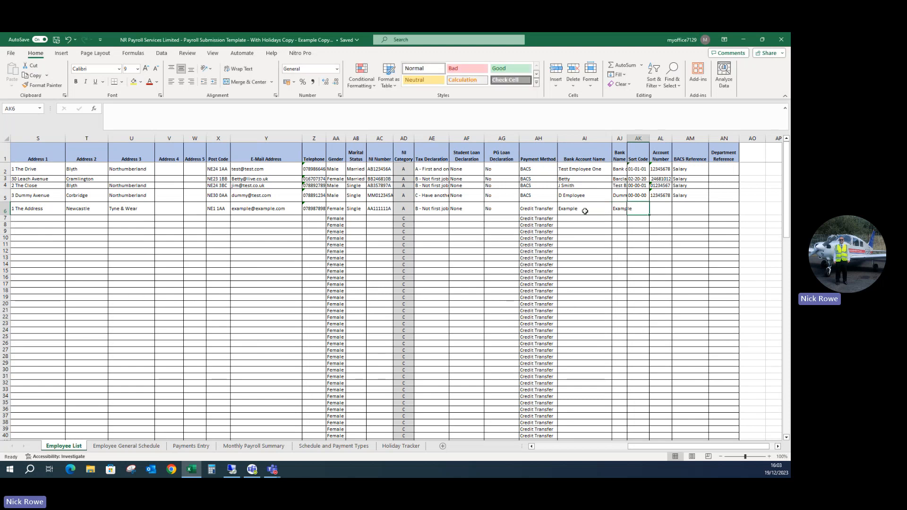
text(')
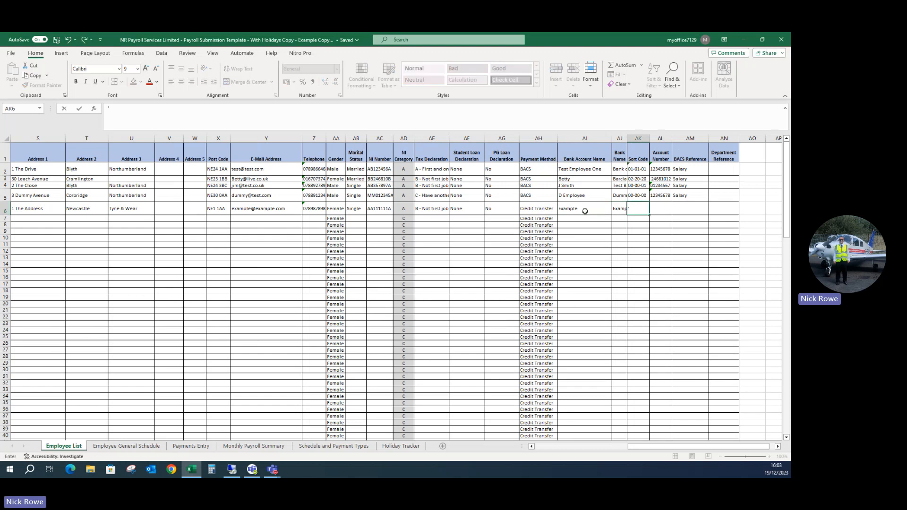
text(01-23-45)
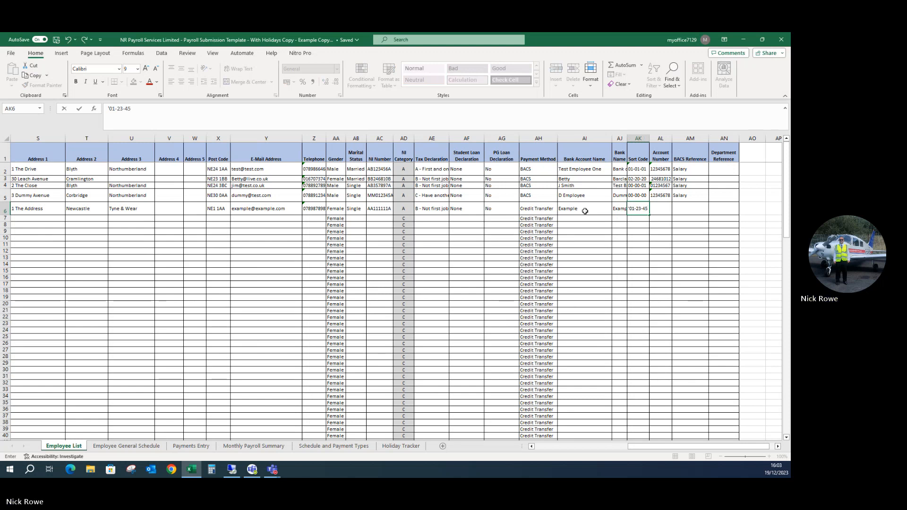
key(Tab)
text(357)
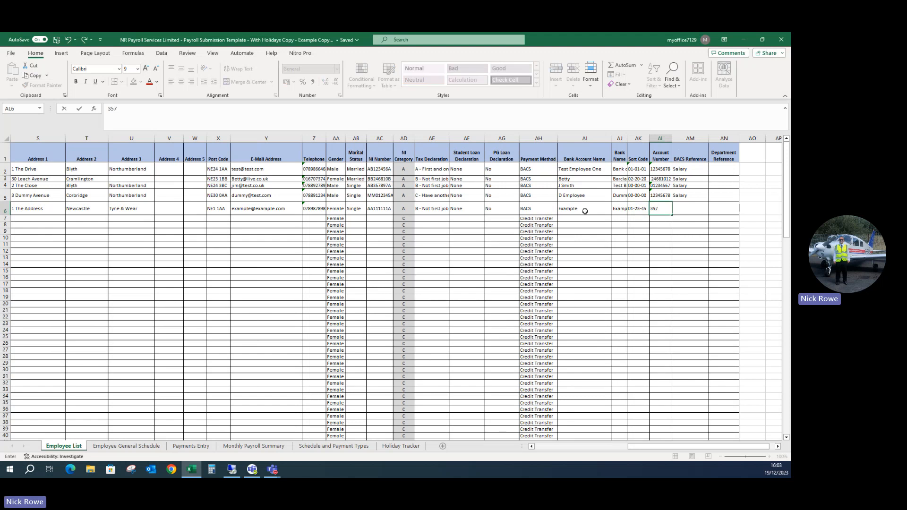
text(98745)
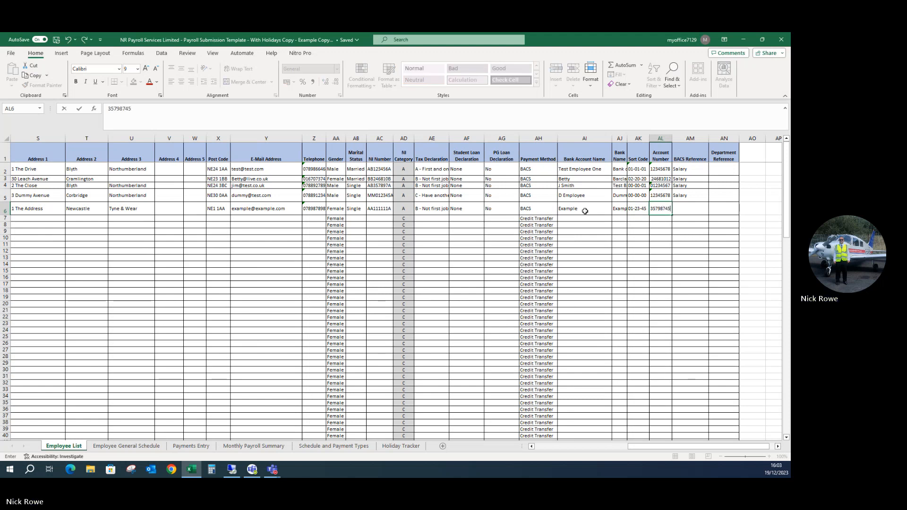
key(Tab)
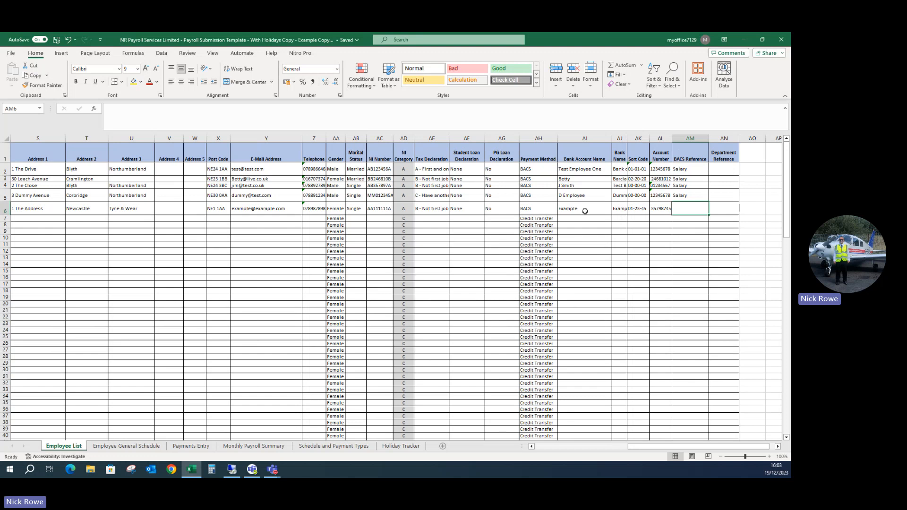
text(Salary)
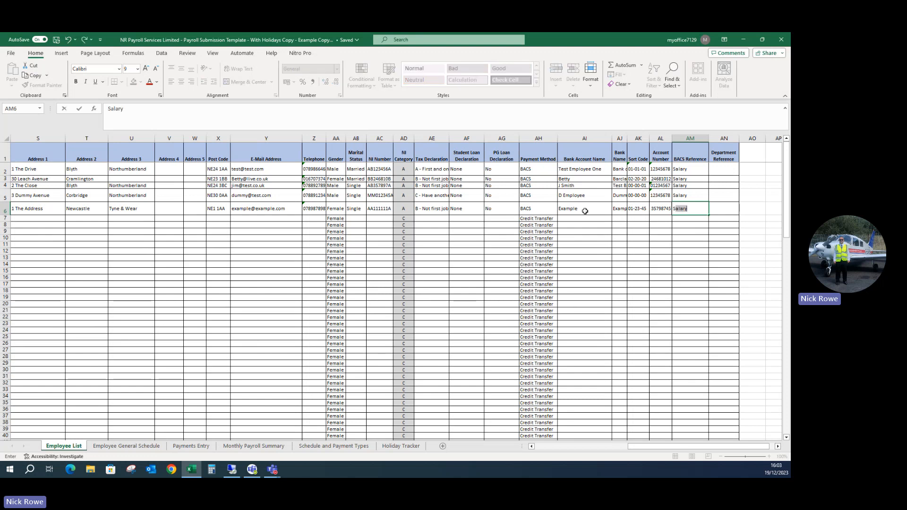
key(Tab)
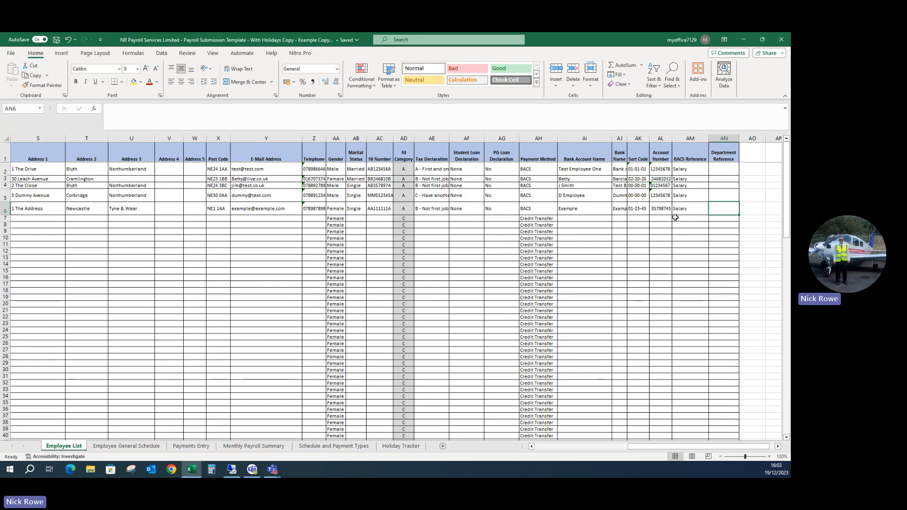
Step: Give the first employee a leave date of 19/12/2023 in cell H2
drag(698, 449, 406, 464)
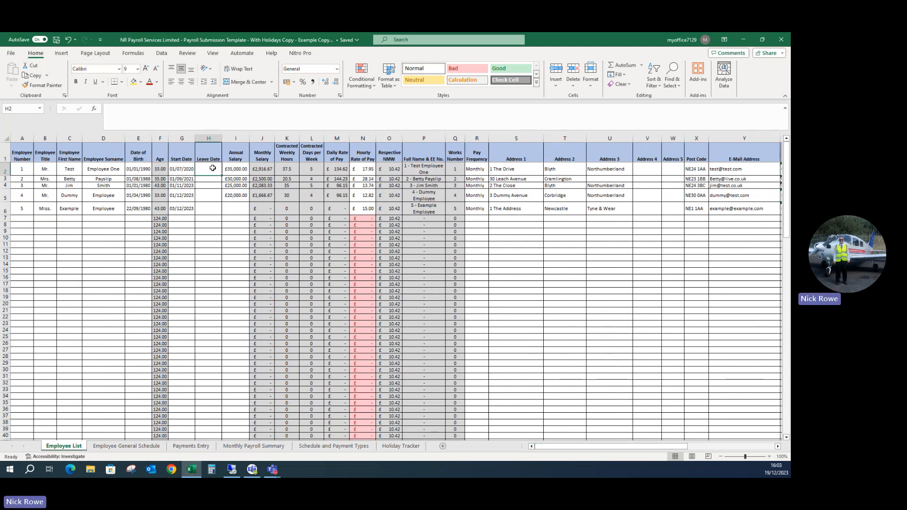
click(213, 168)
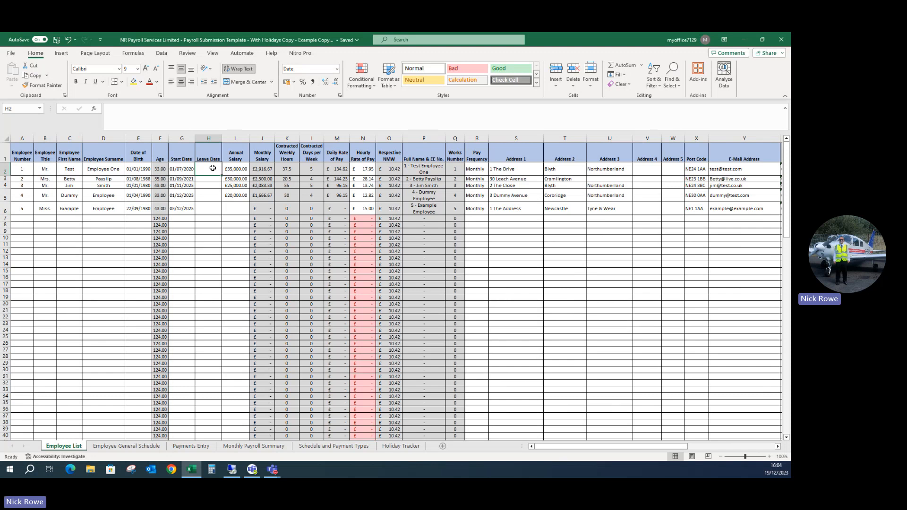
text(19/12/2023)
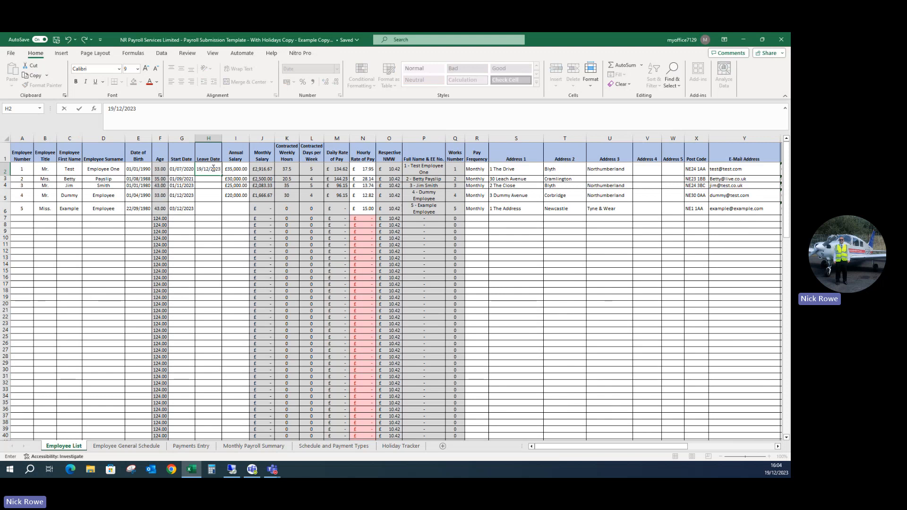
key(Return)
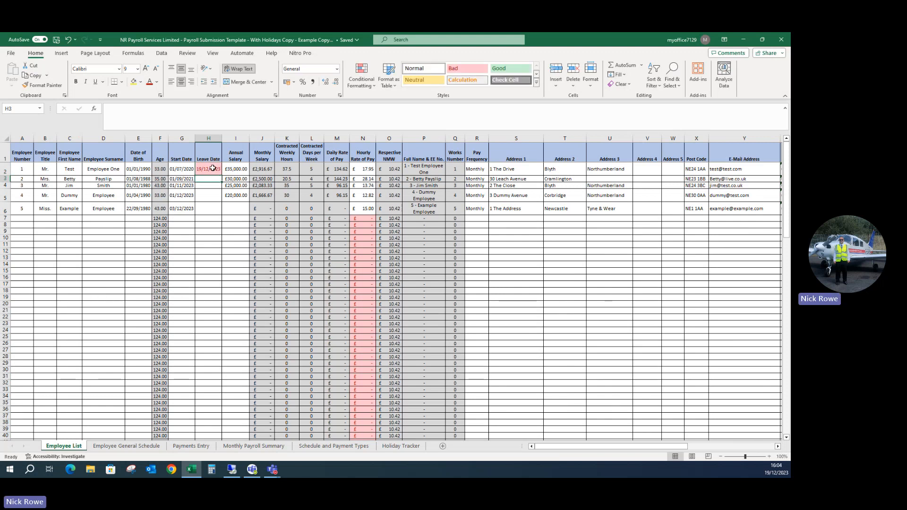
Step: Switch to the Holiday Tracker sheet and scroll across its monthly holiday columns
click(208, 449)
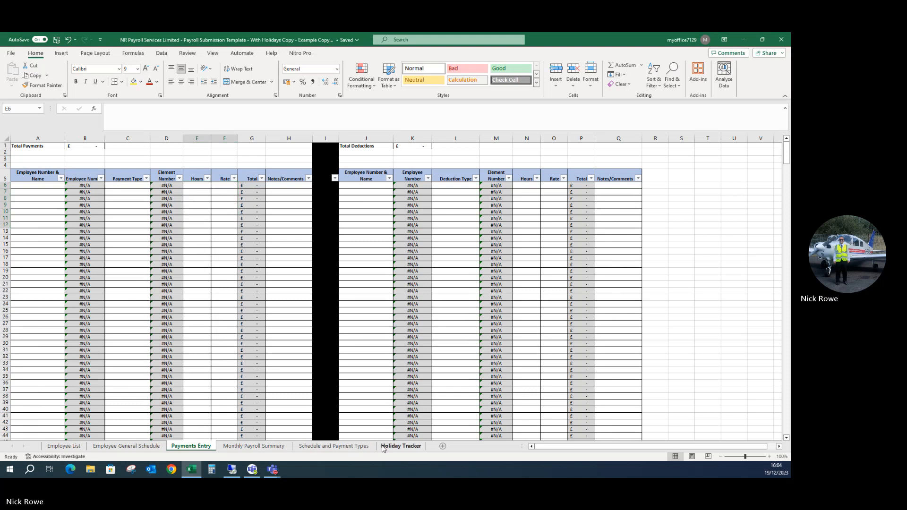
click(401, 446)
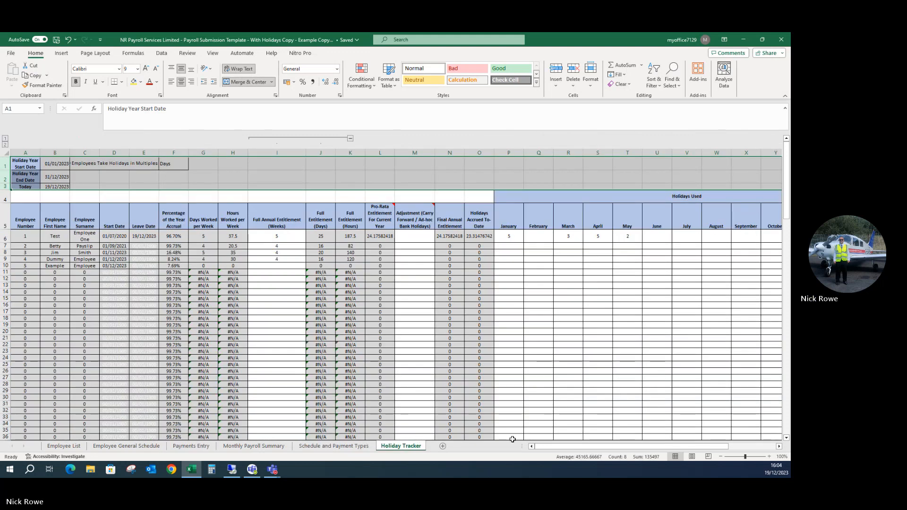
drag(572, 446, 607, 447)
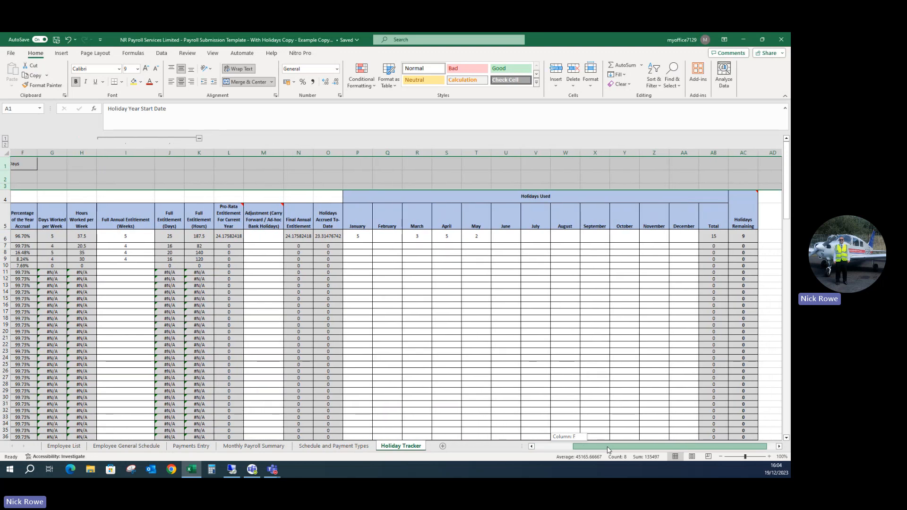
drag(607, 446, 545, 450)
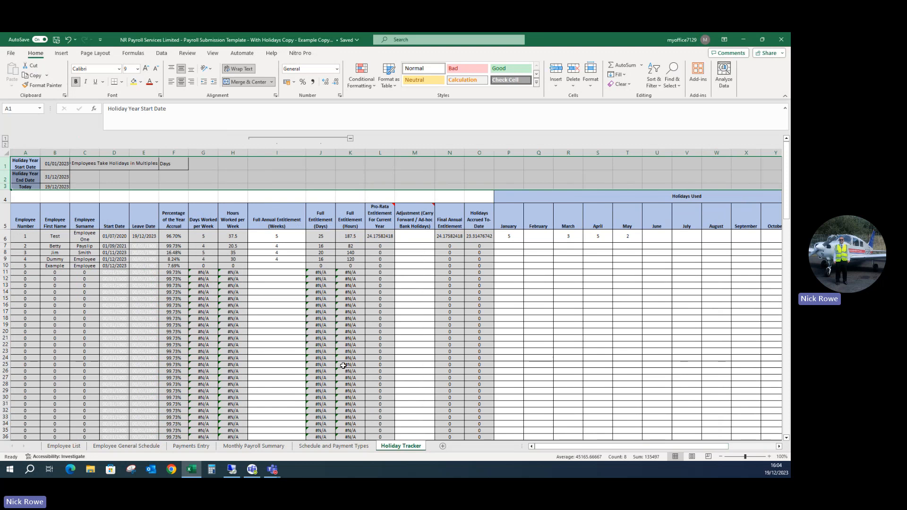
Step: On Payments Entry, assign the first payment line to employee number 1
click(190, 446)
click(43, 185)
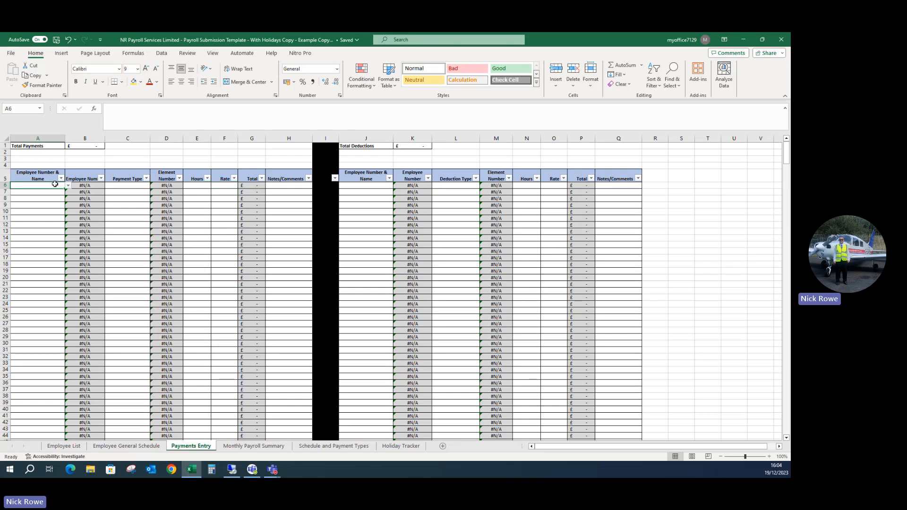
click(69, 186)
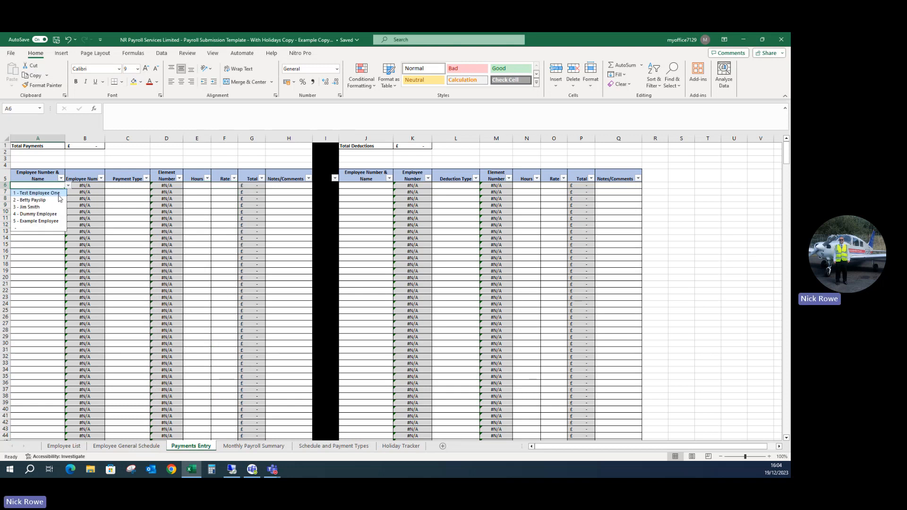
click(43, 193)
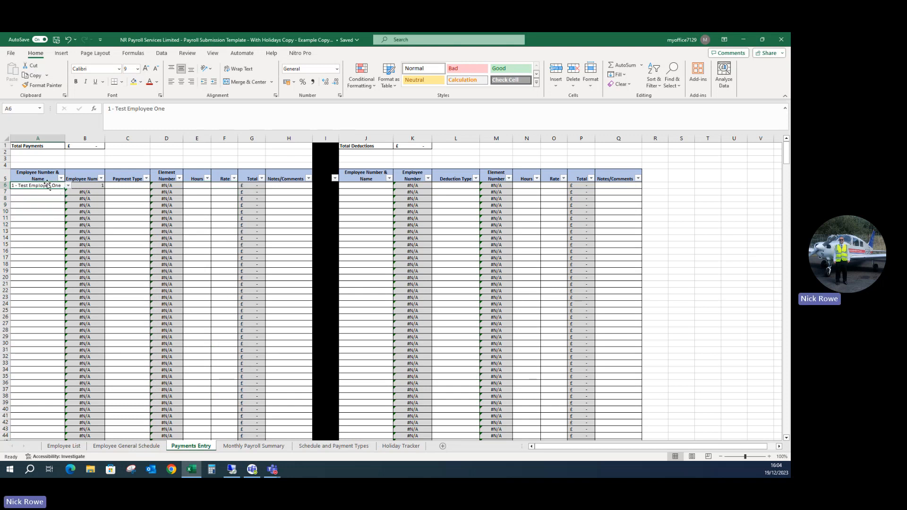
click(117, 189)
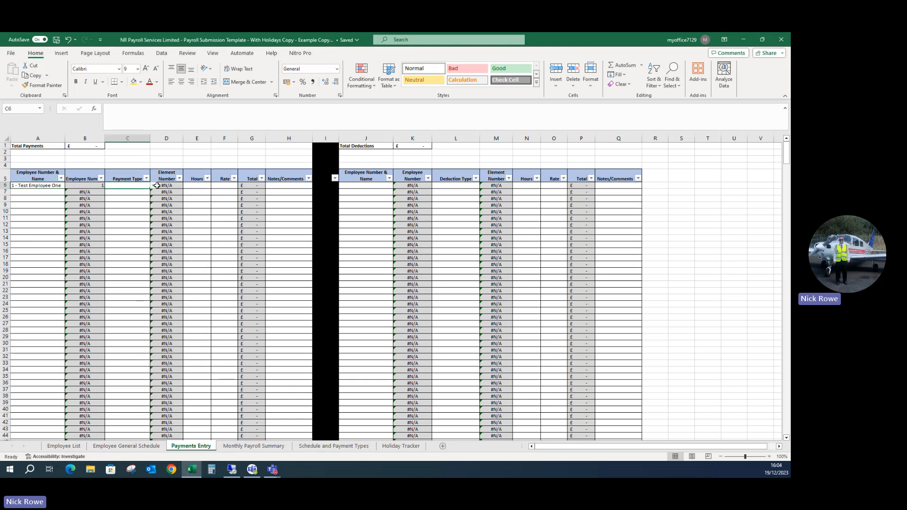
click(154, 186)
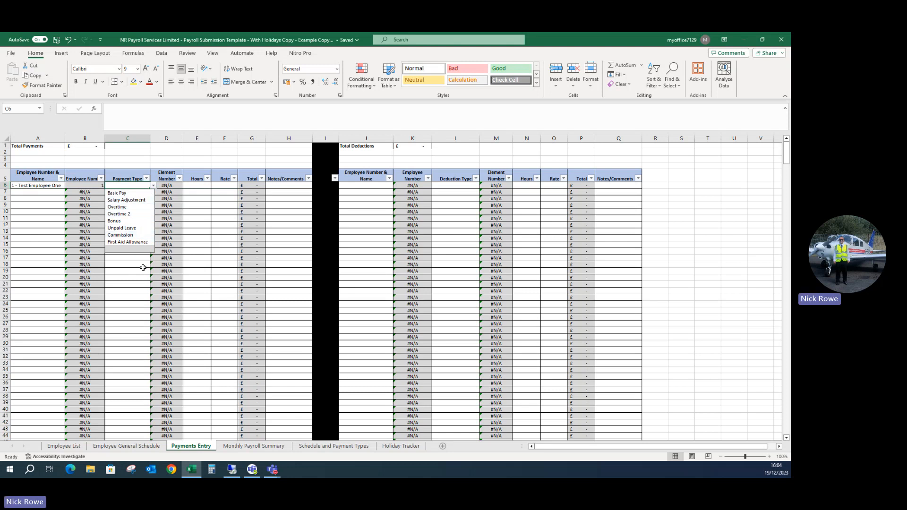
Step: Add Holiday Pay as pay element 9 in N10 of Schedule and Payment Types
click(306, 450)
click(306, 446)
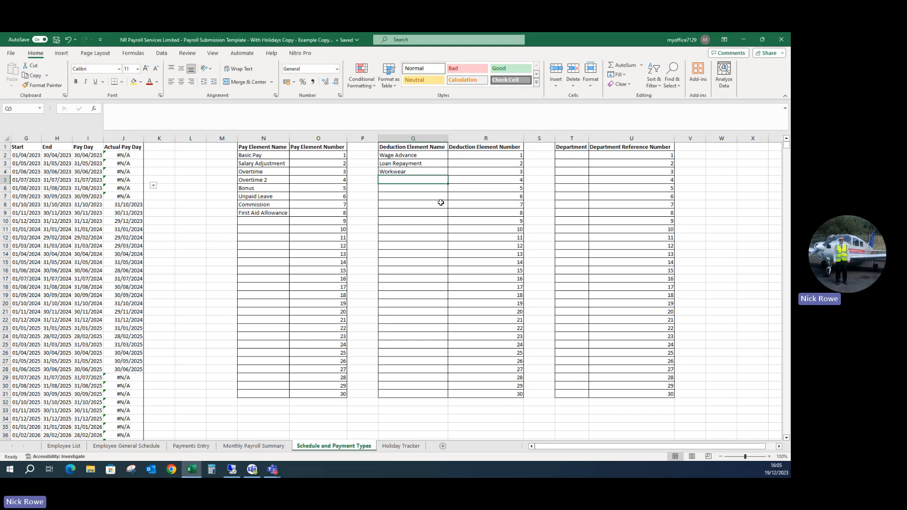
click(260, 222)
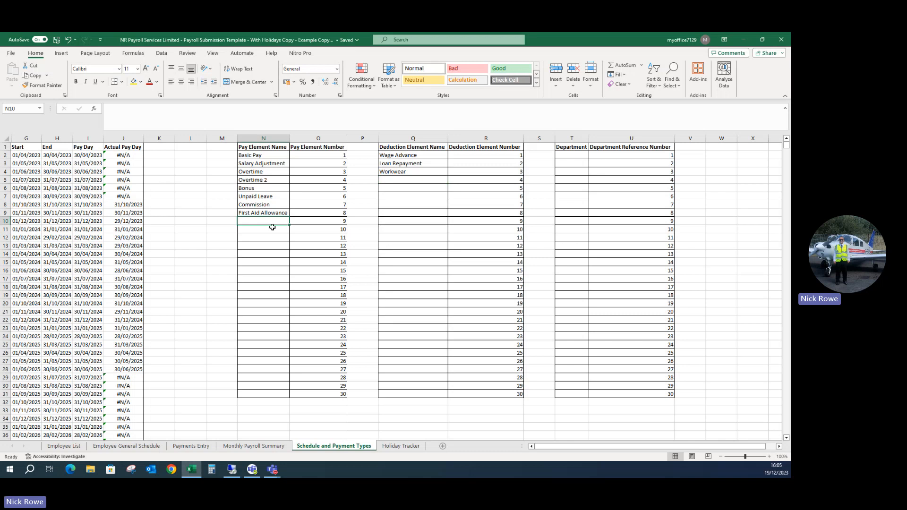
text(Ho)
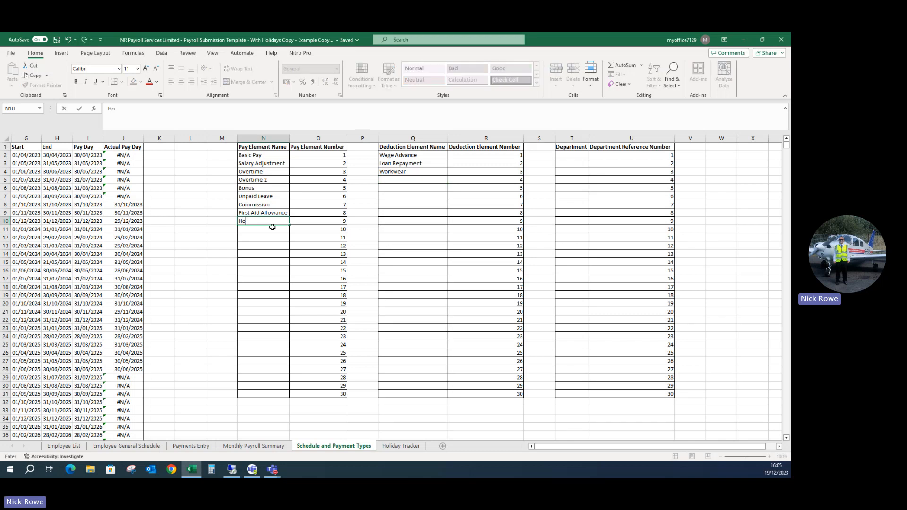
text(loday Pay)
key(Tab)
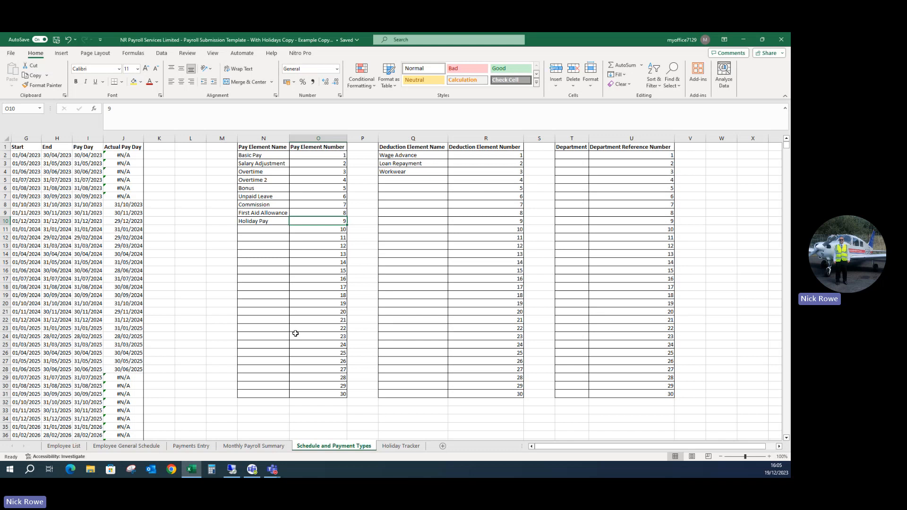
Step: Make employee 1's first payment line Holiday Pay: 9 hours at £100.00, totalling £900.00
click(186, 450)
click(153, 185)
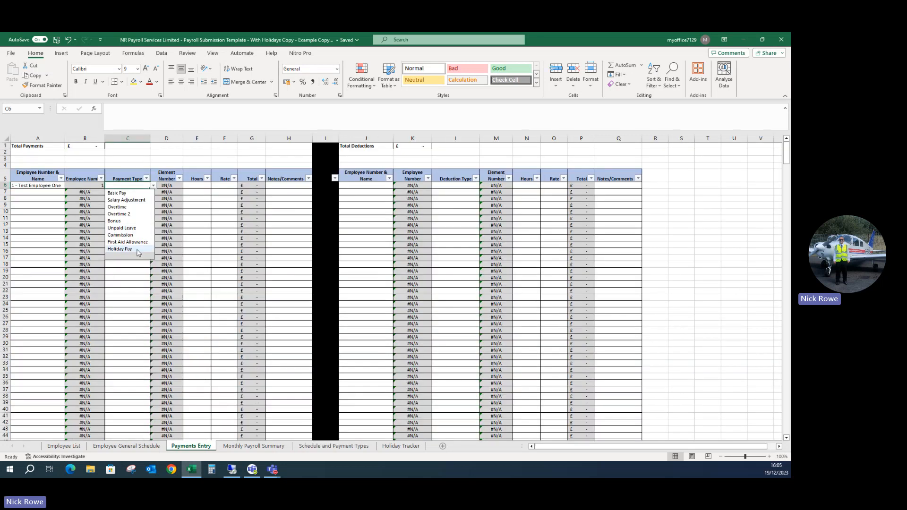
click(136, 248)
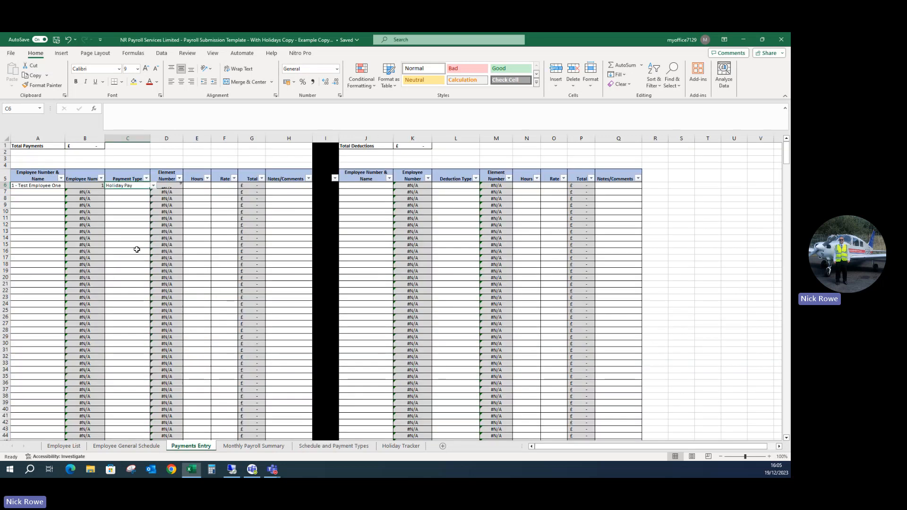
click(196, 186)
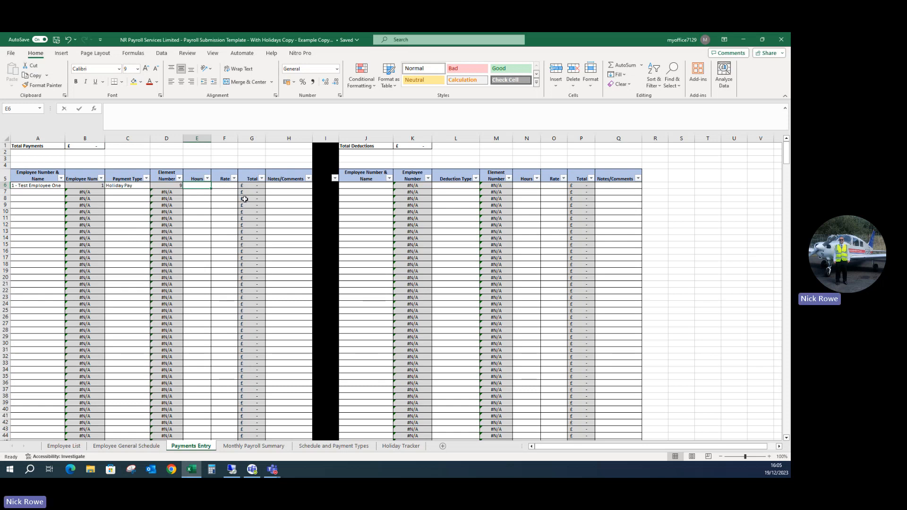
text(9)
key(Tab)
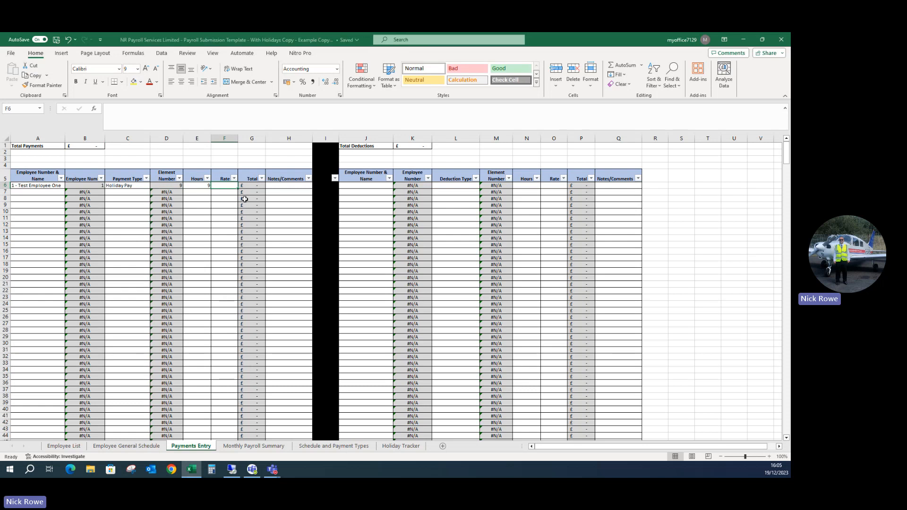
text(100)
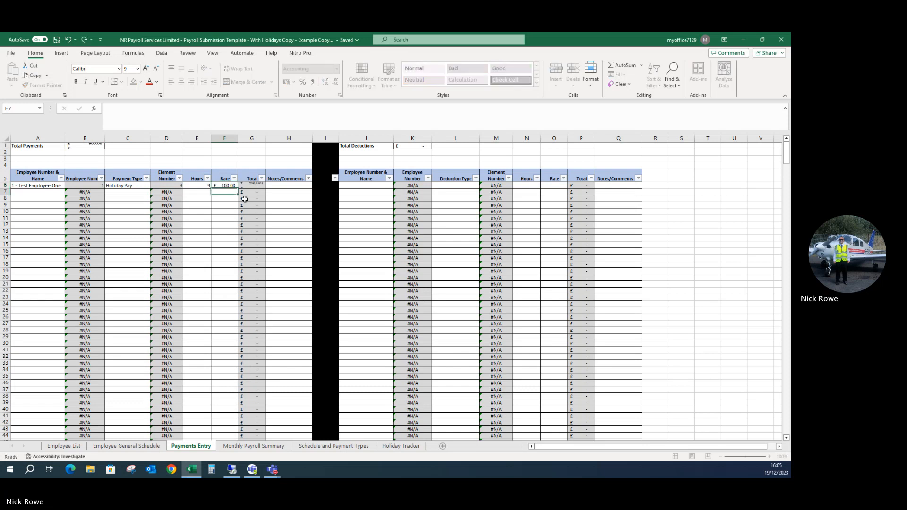
key(Return)
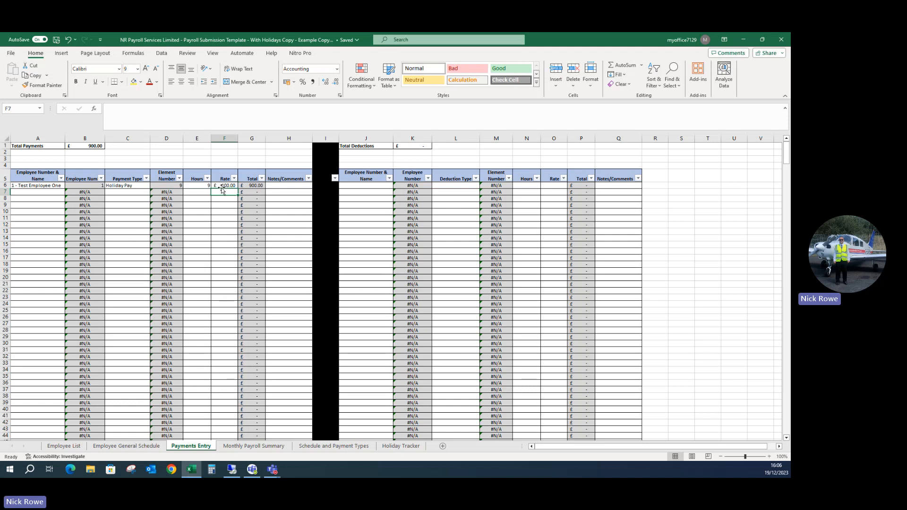
Step: Assign the first deduction line to 1 - Test Employee One as a Wage Advance
click(388, 186)
click(396, 185)
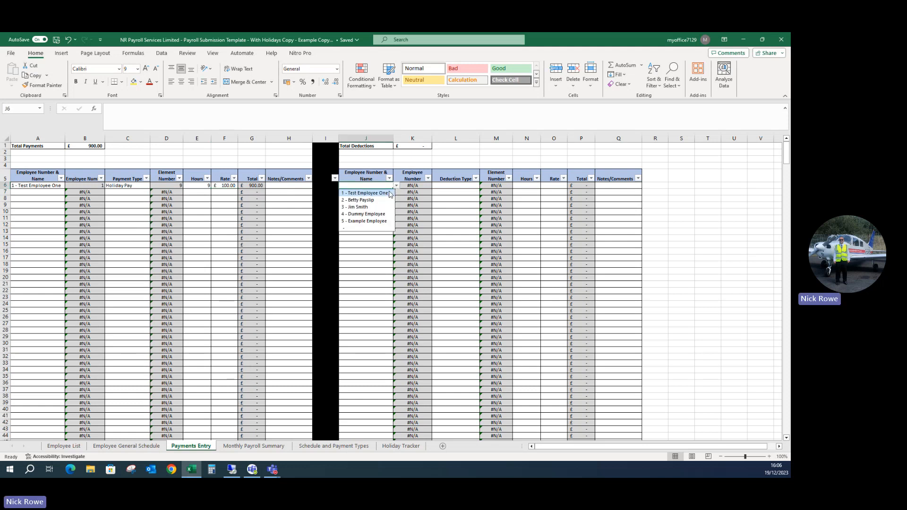
click(390, 193)
click(453, 186)
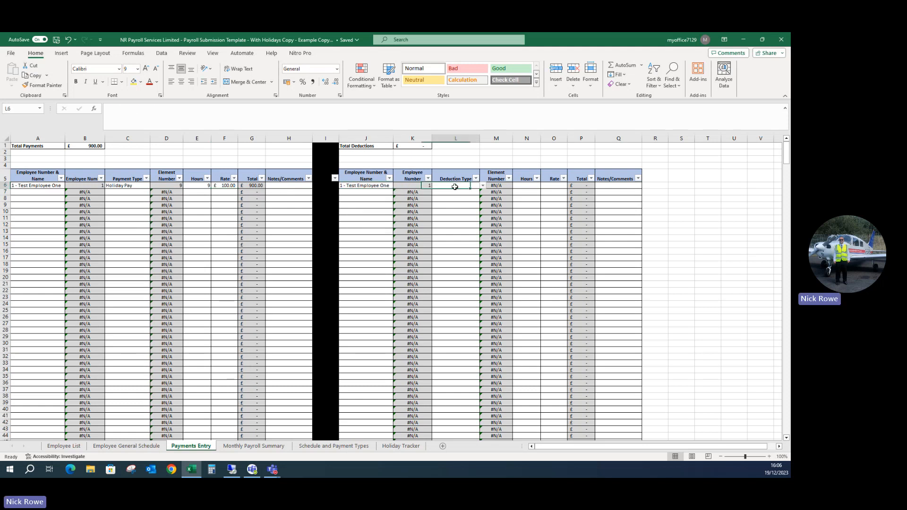
click(483, 185)
click(452, 193)
Step: Enter the Wage Advance as 1 hour at £900.00, making Total Deductions £900.00
click(523, 186)
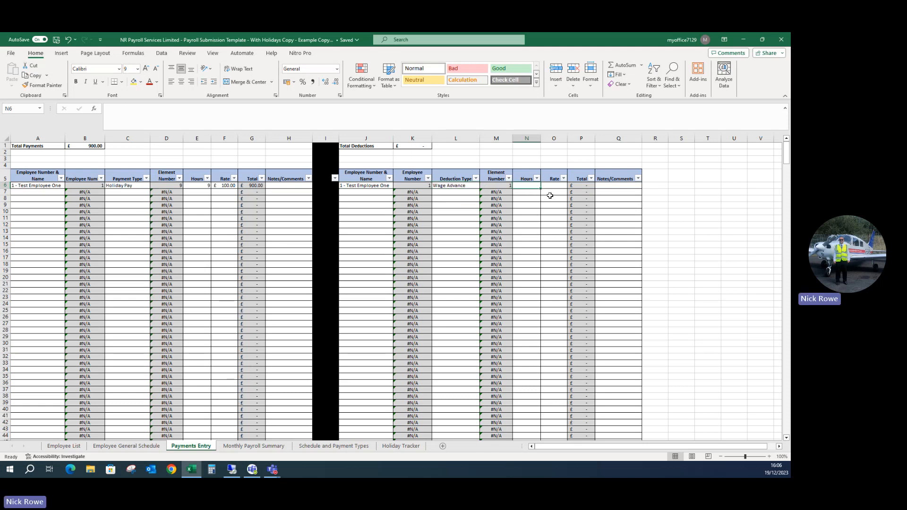
text(1)
key(Tab)
text(90)
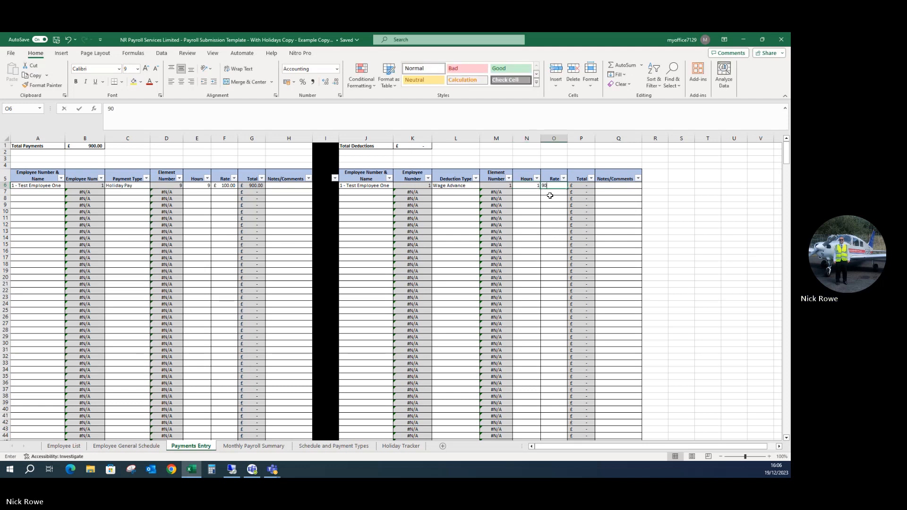
text(0)
key(Return)
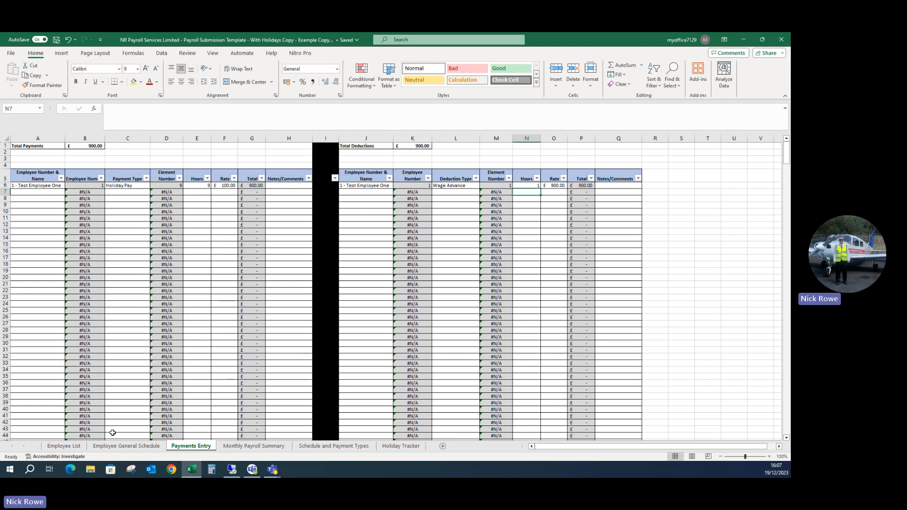
Step: Start a second payment line in row 7 for employee 2 with payment type Overtime
click(79, 449)
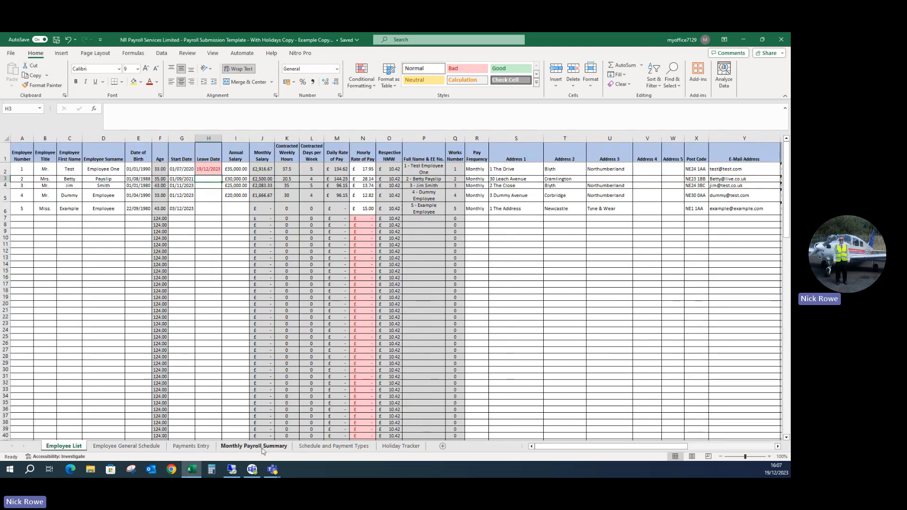
click(196, 448)
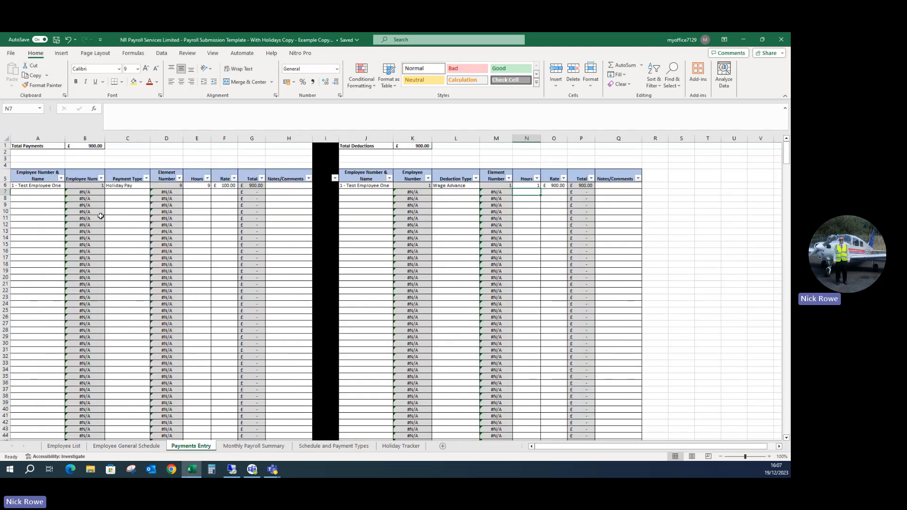
click(58, 193)
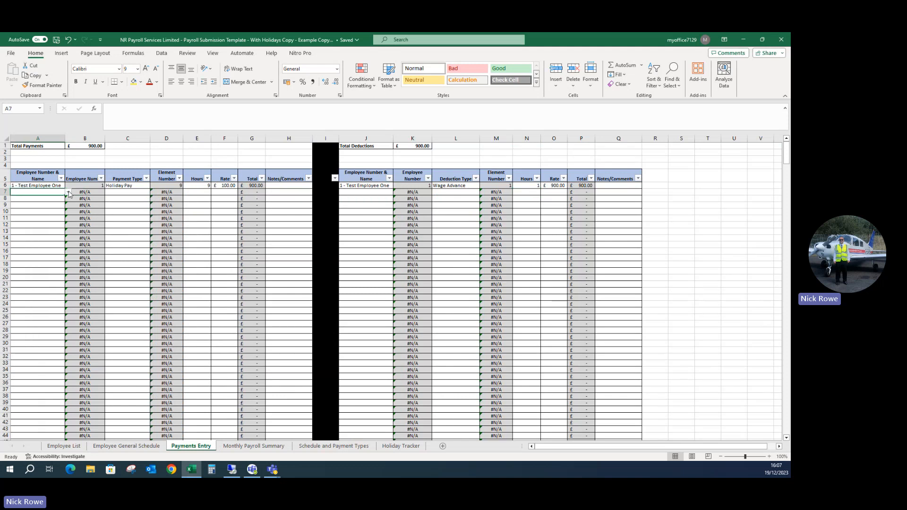
click(69, 193)
click(34, 206)
click(140, 192)
click(153, 193)
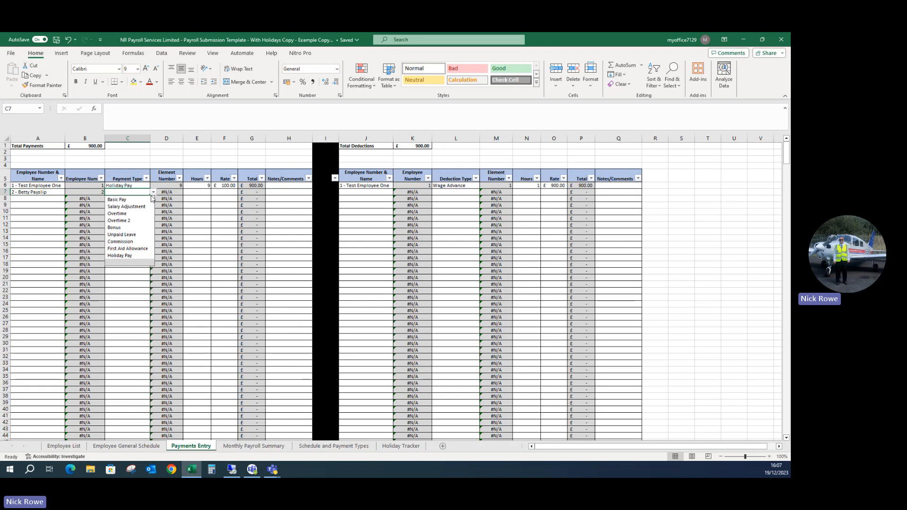
click(118, 214)
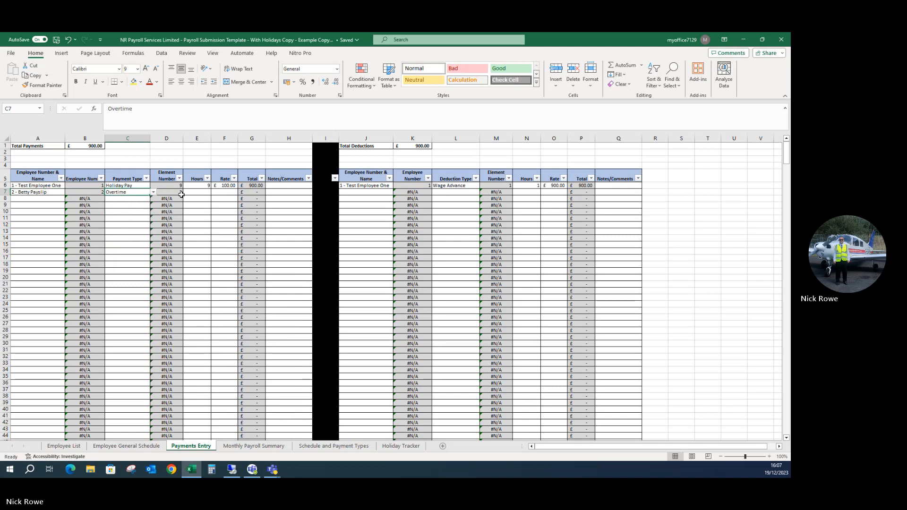
Step: Enter 10 hours at £15.00 for the Overtime line, totalling £150.00
click(191, 191)
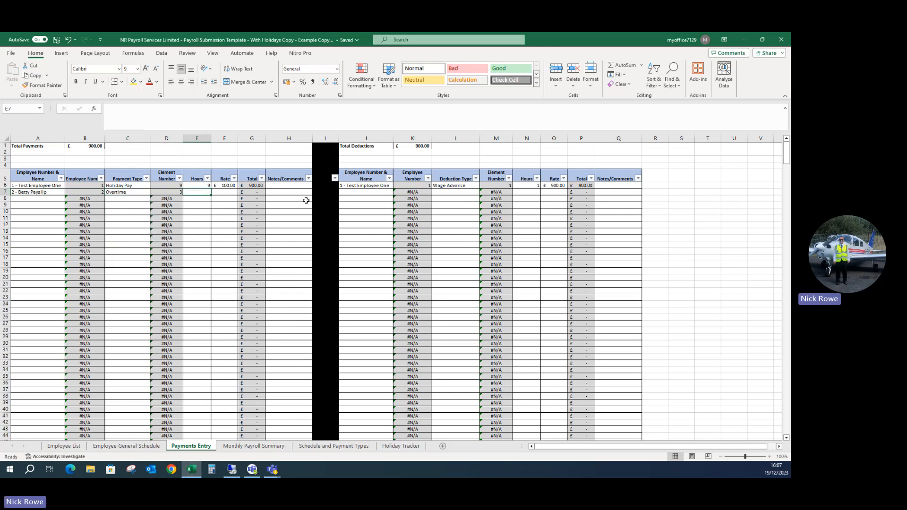
text(10)
key(Tab)
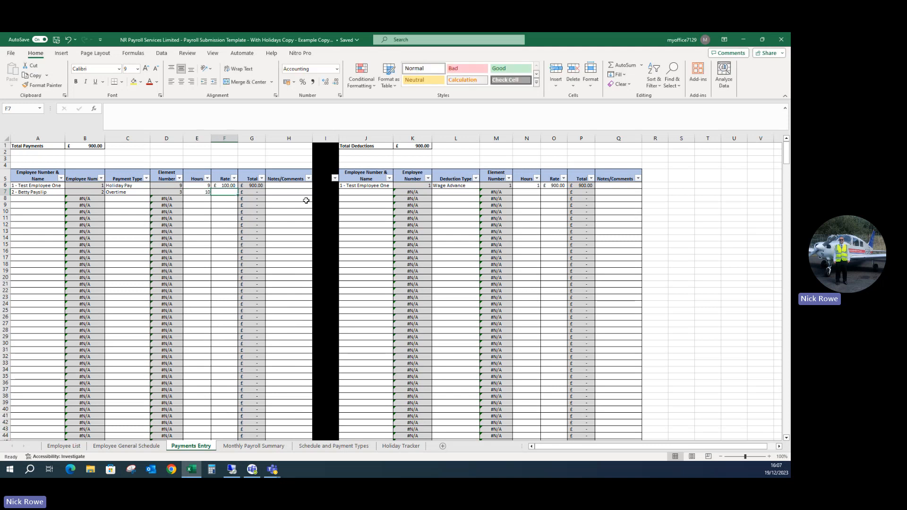
text(15)
key(Tab)
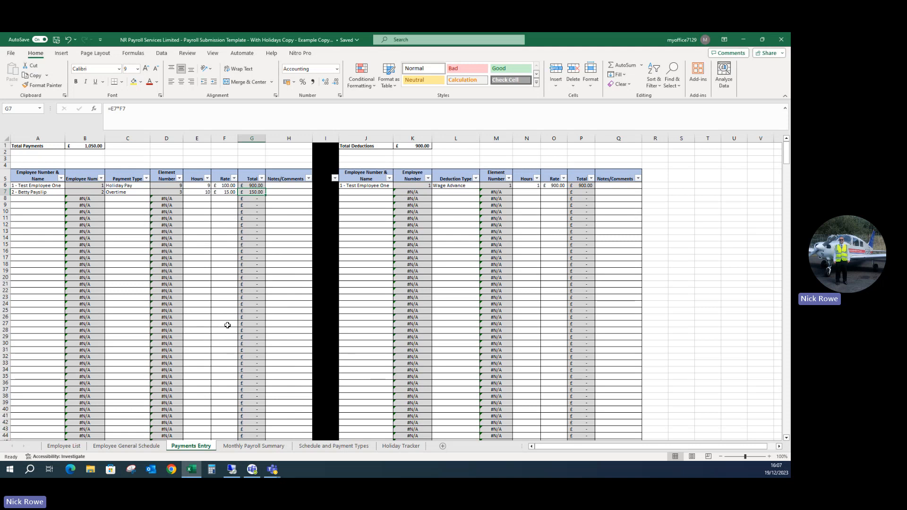
Step: View the Monthly Payroll Summary, scrolling across to see the £1,050.00 and £900.00 totals
click(248, 446)
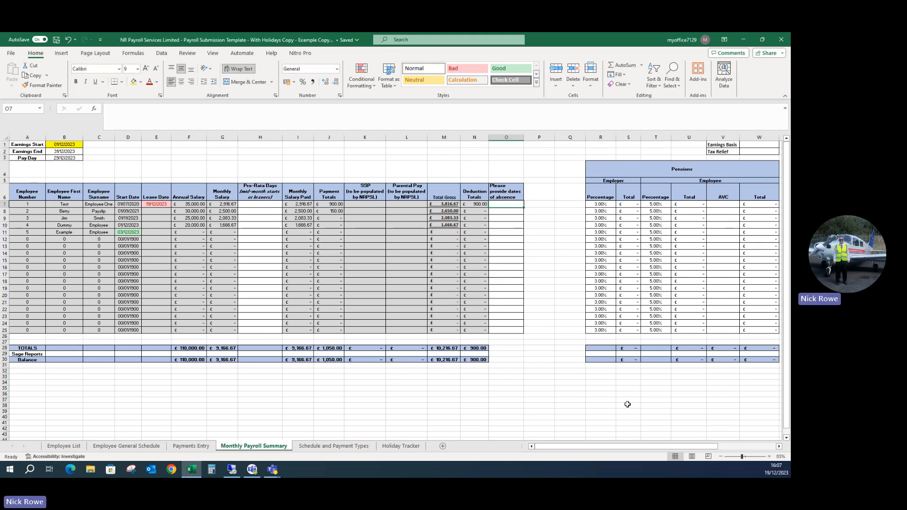
mouse_move(663, 446)
mouse_down()
mouse_move(714, 444)
mouse_move(646, 446)
mouse_up()
Step: Record employee 1's absence as '01/12/2023 to 03/12/2023' in O7, then return to Payments Entry
text(')
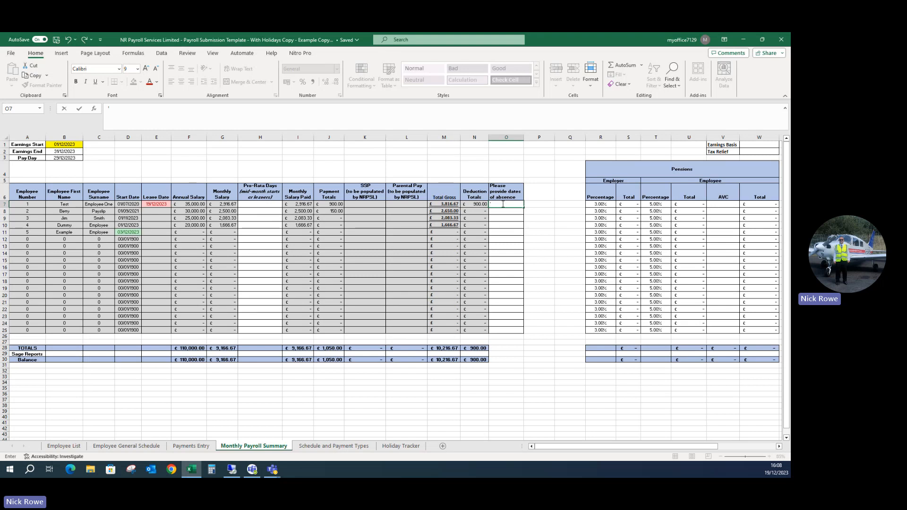
text(01/12/2023)
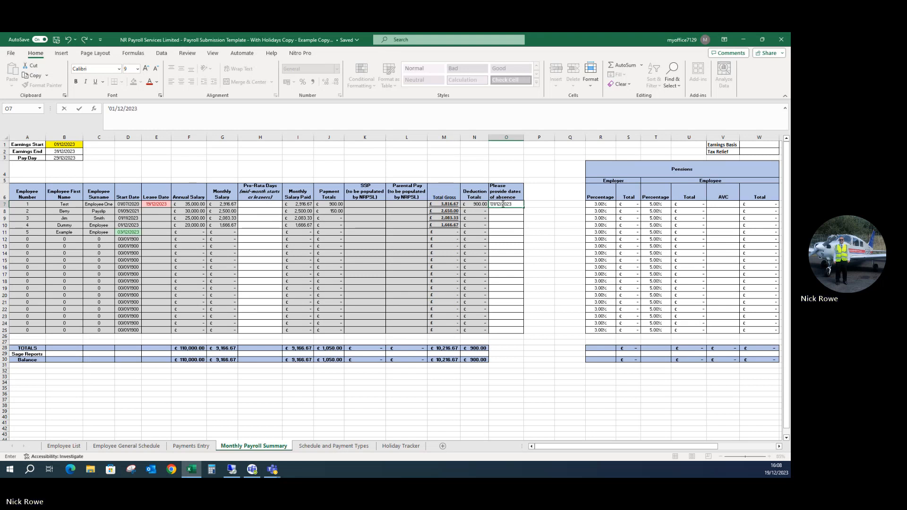
text( to )
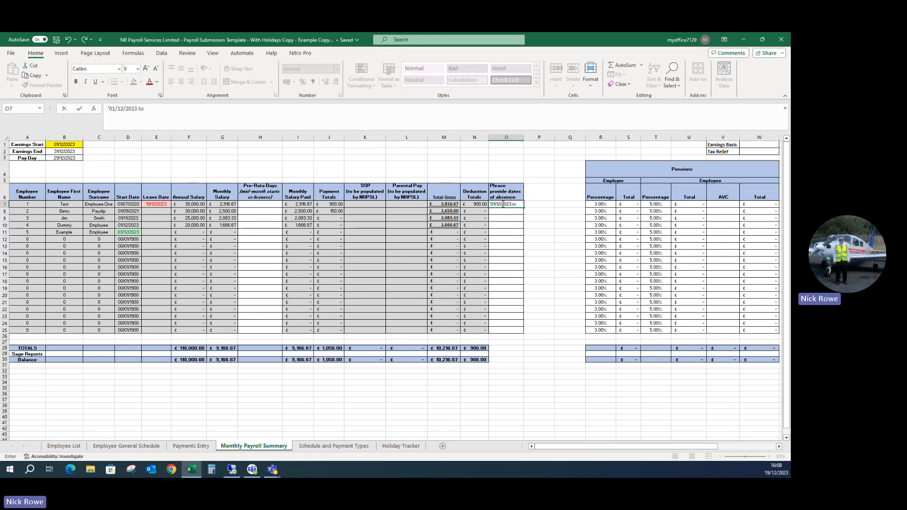
text(03/12/2023)
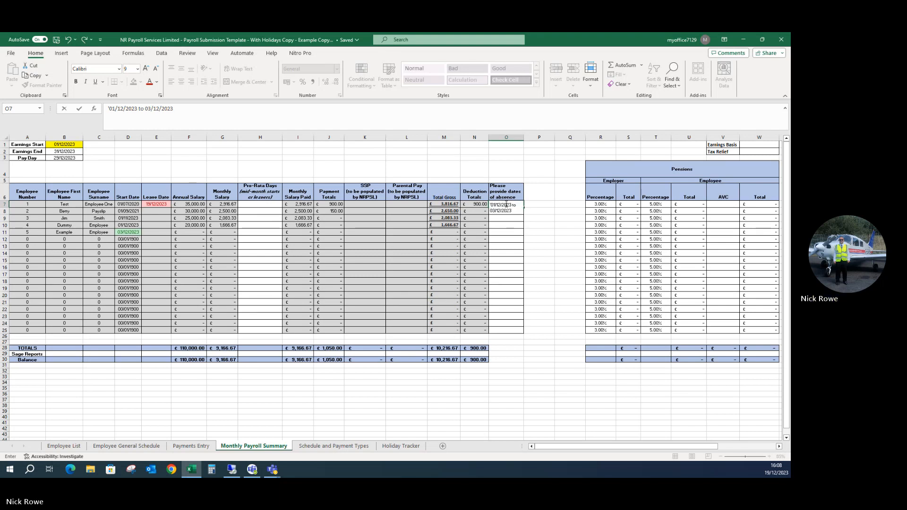
key(Return)
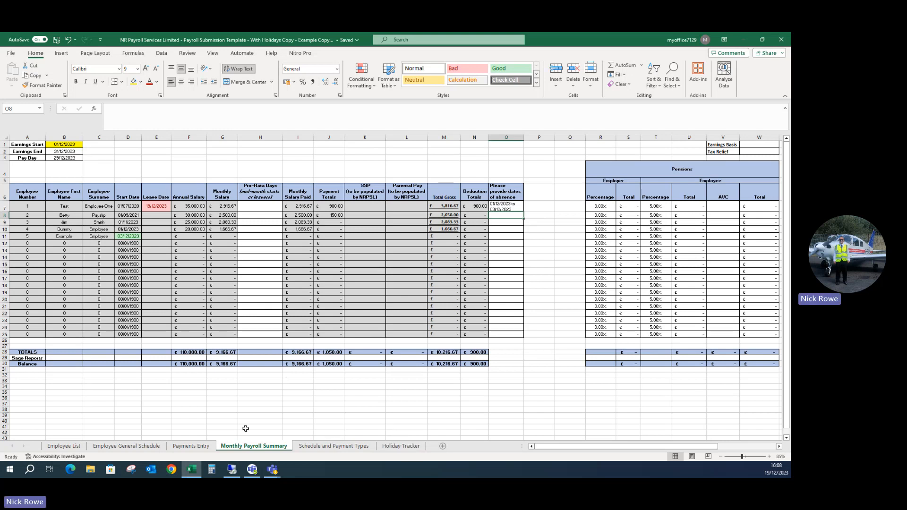
click(202, 447)
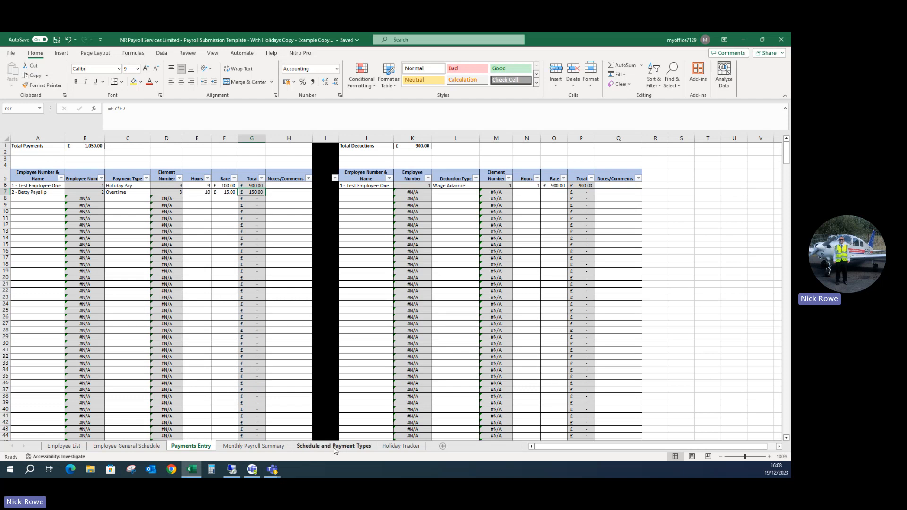
Step: Review the Holiday Tracker's 01/01/2023–31/12/2023 holiday year and employee 1's 5-week entitlement
click(401, 446)
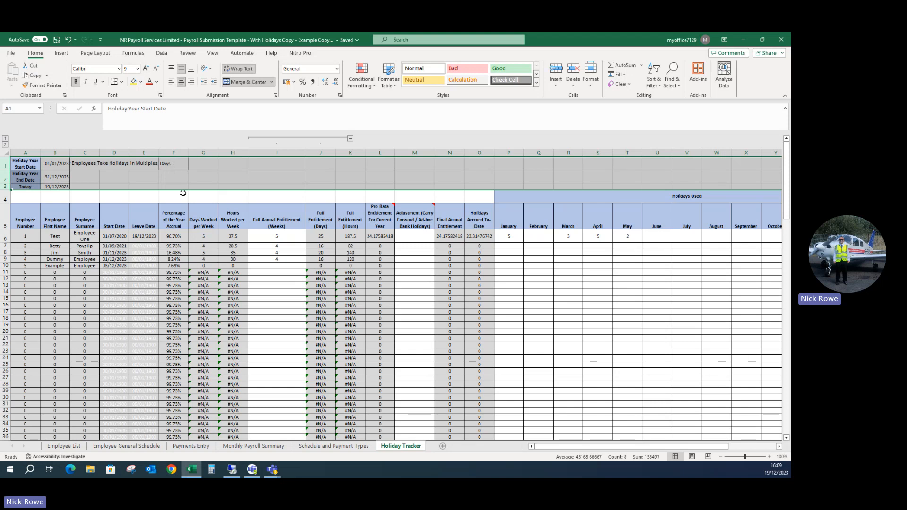
click(266, 235)
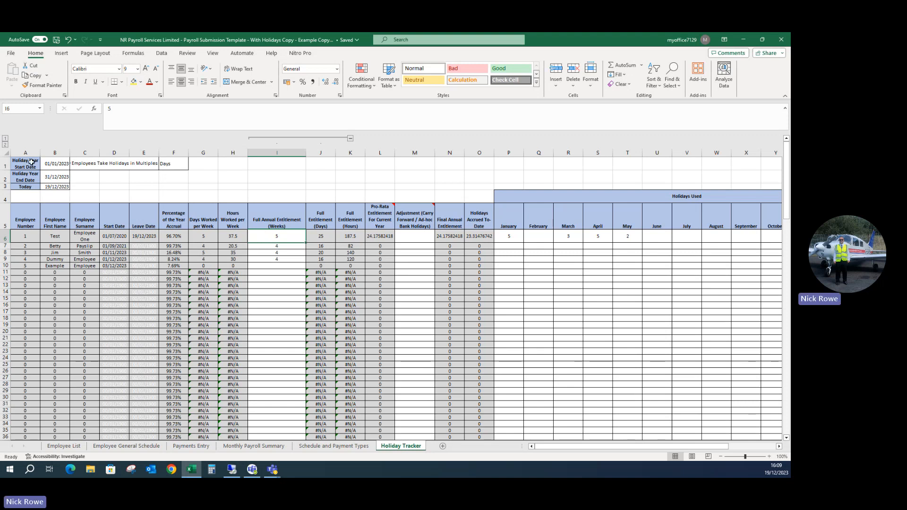
drag(31, 163, 172, 184)
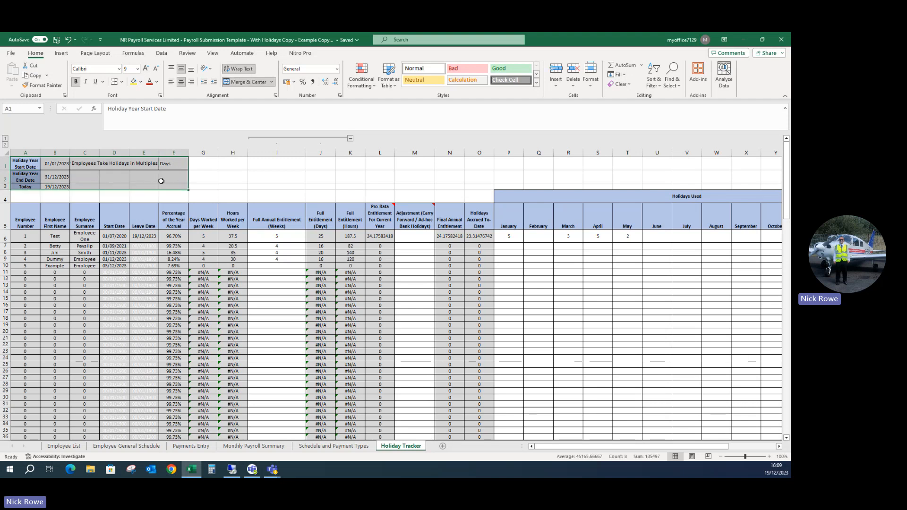
click(173, 164)
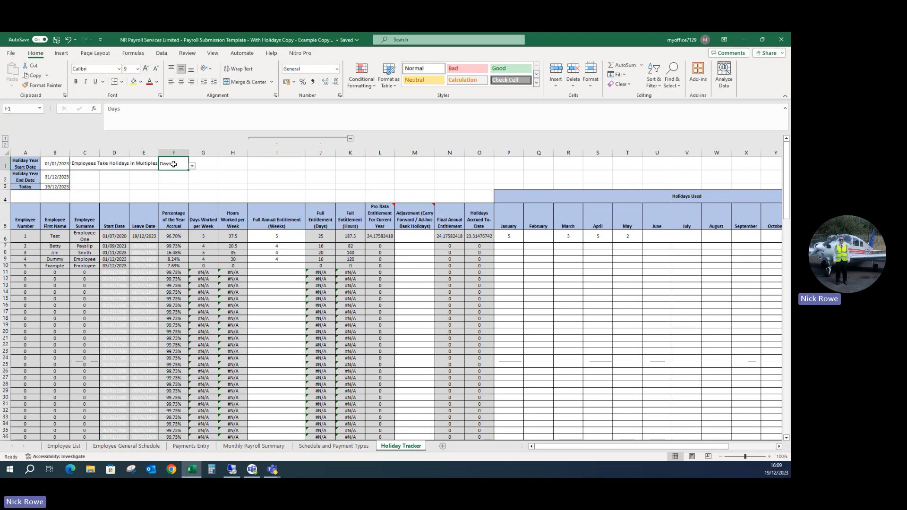
click(192, 166)
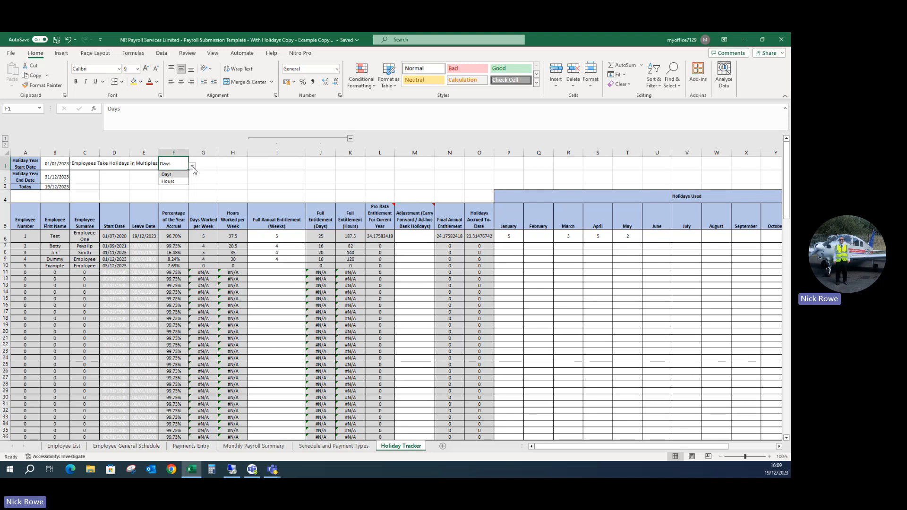
click(196, 164)
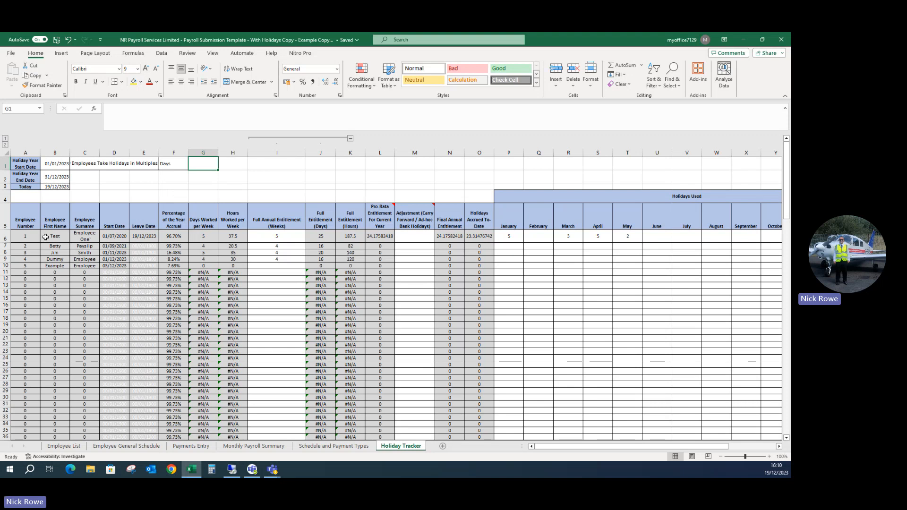
click(282, 239)
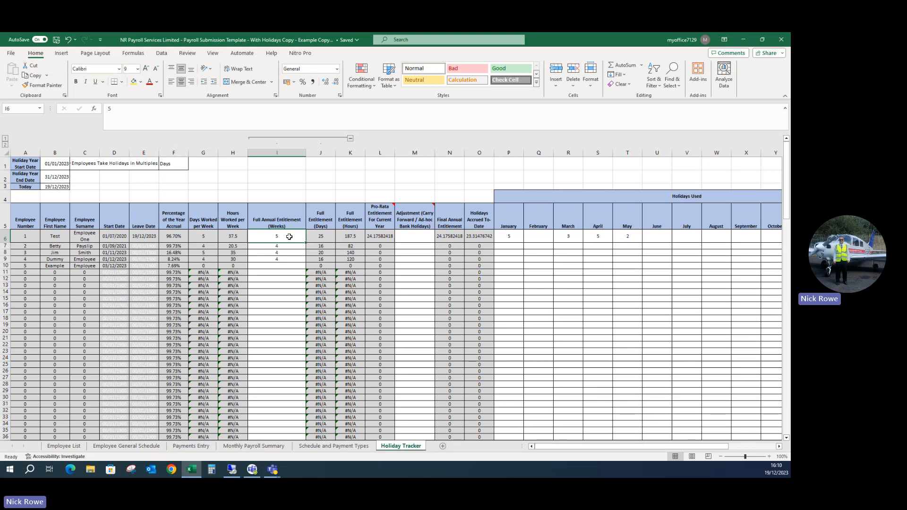
click(325, 236)
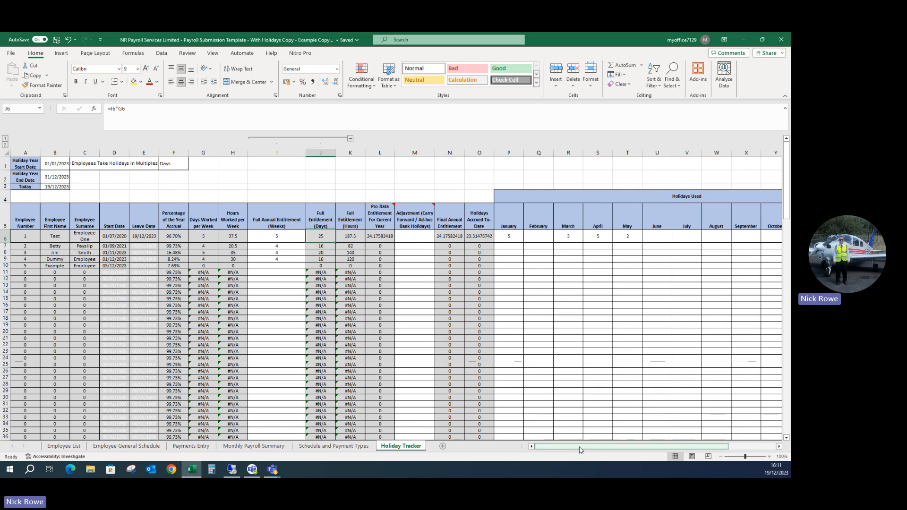
scroll(581, 450, right, 5)
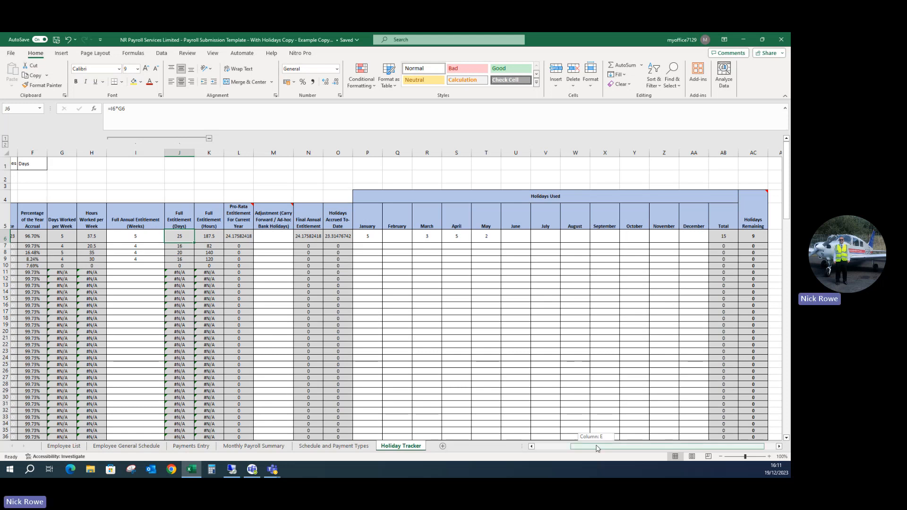
drag(590, 448, 457, 442)
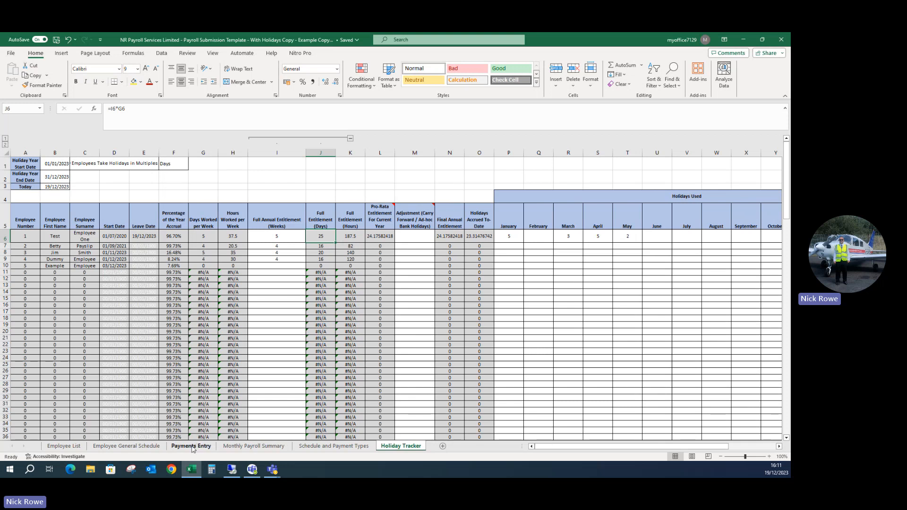
Step: Return to the Employee List showing all five employees and their details
click(74, 447)
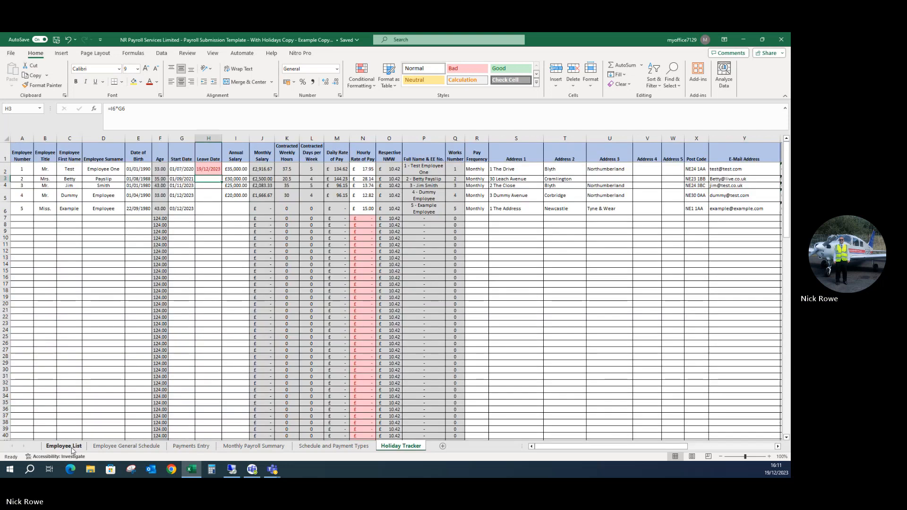